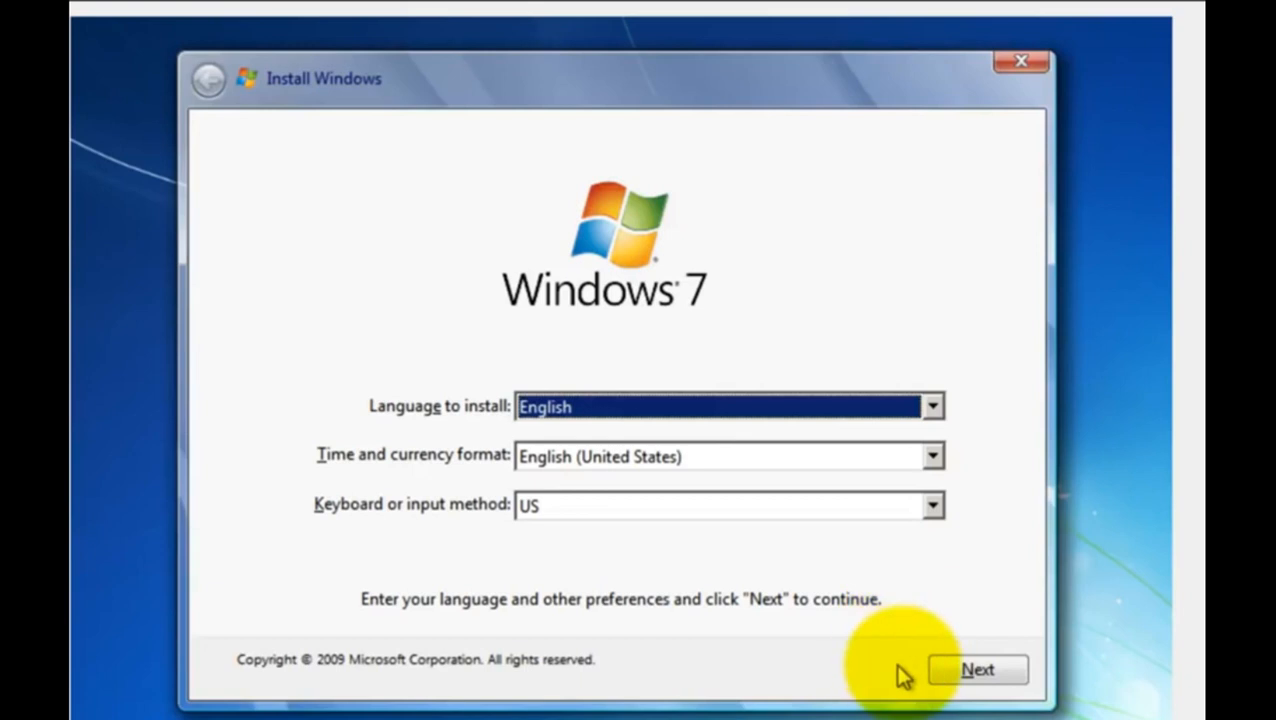
# - Continue the Windows 7 setup with the default language settings and delete Disk 0 Partition 2, confirming the data loss
pyautogui.click(940, 677)
pyautogui.click(940, 677)
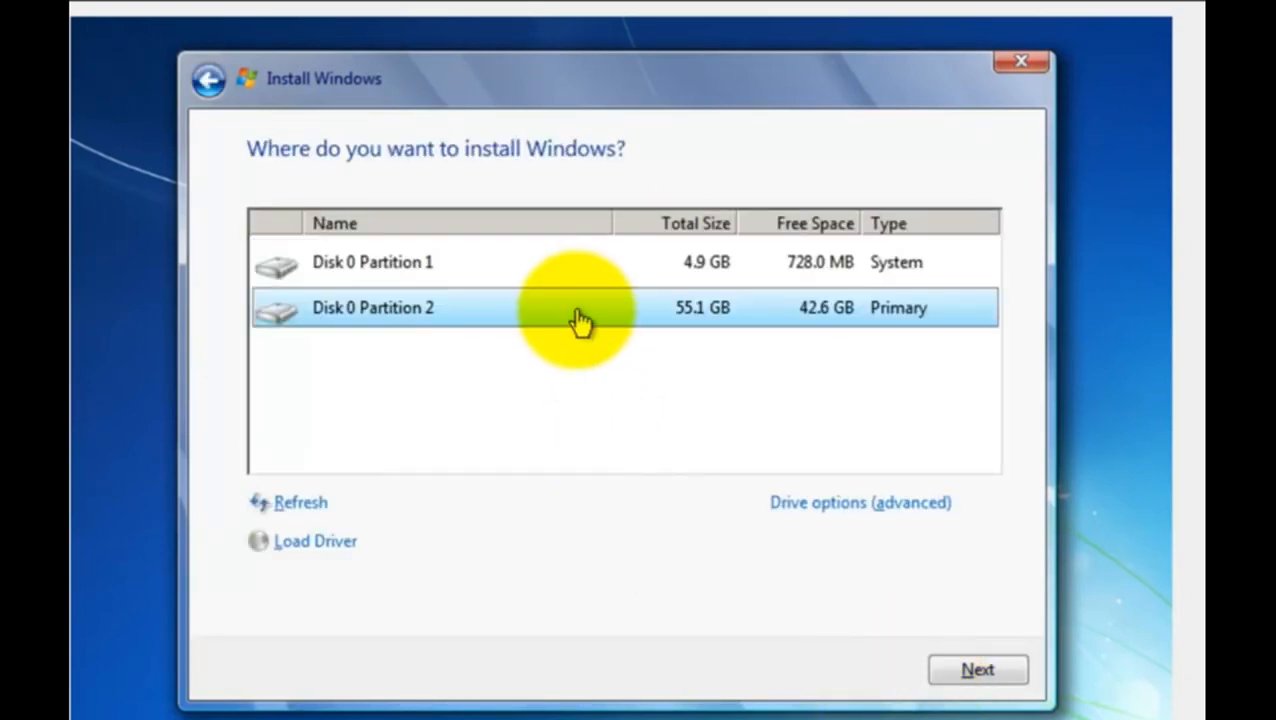
pyautogui.click(808, 505)
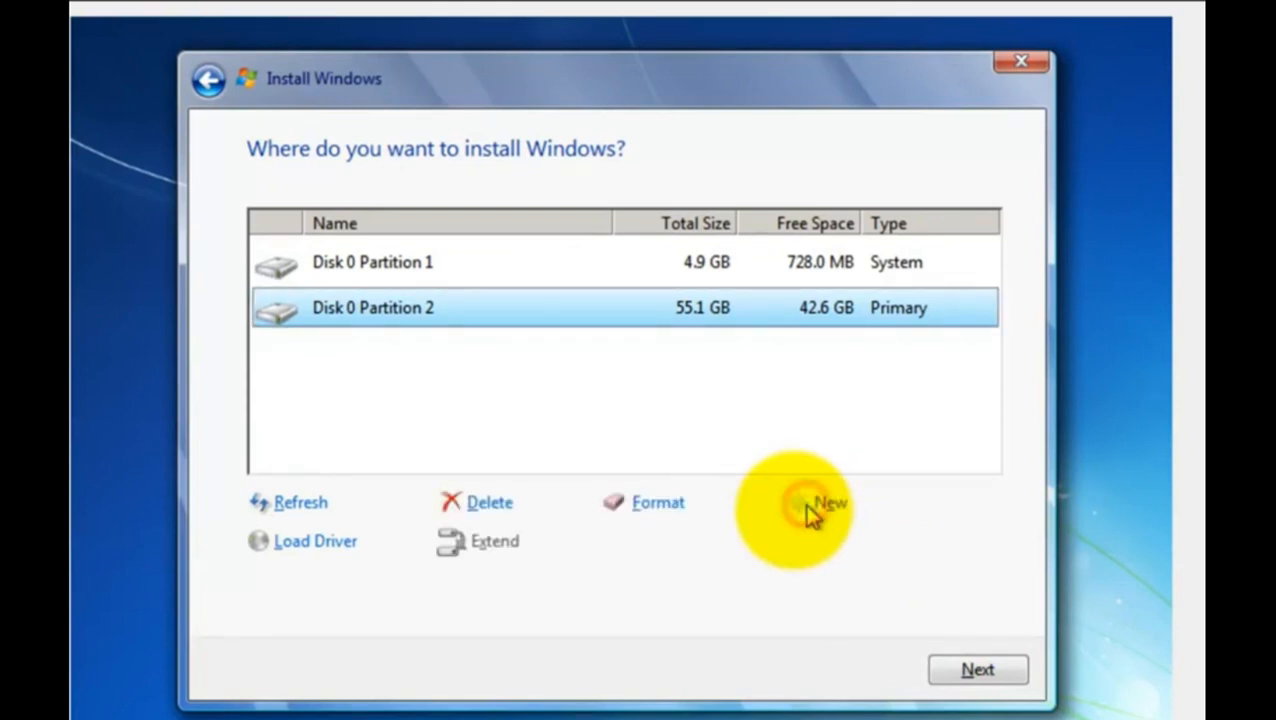
pyautogui.click(492, 505)
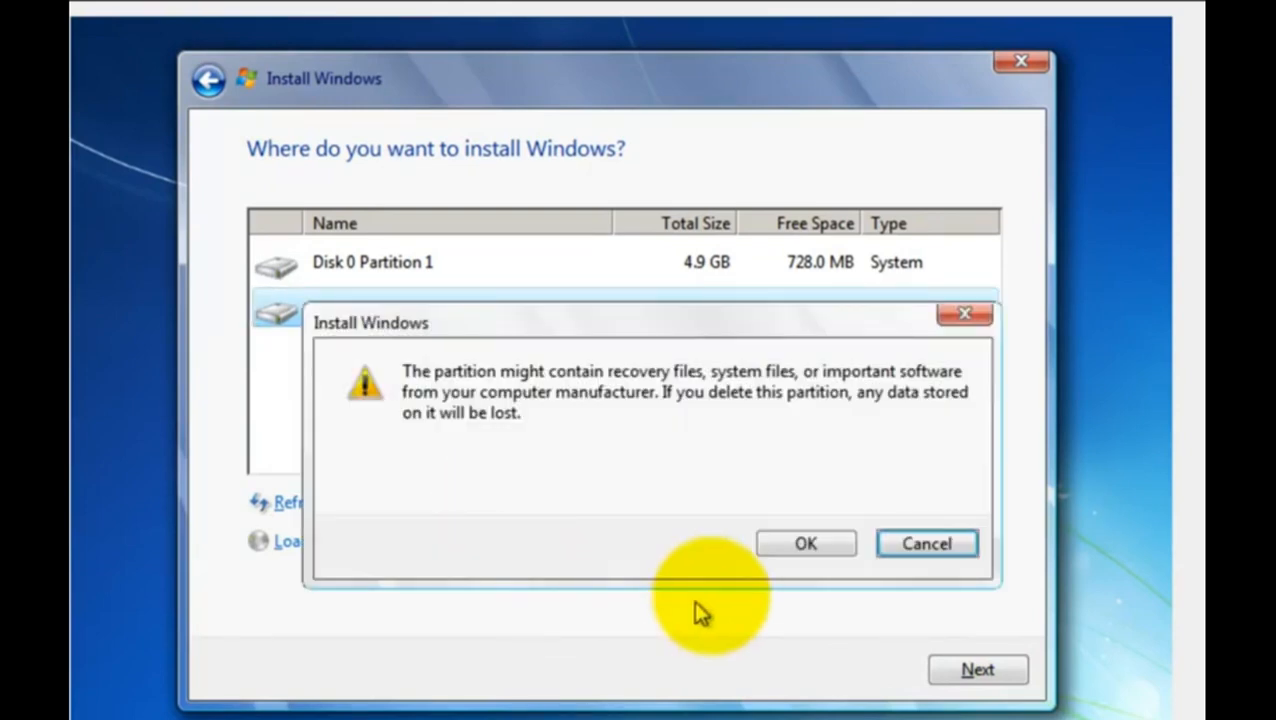
pyautogui.click(788, 548)
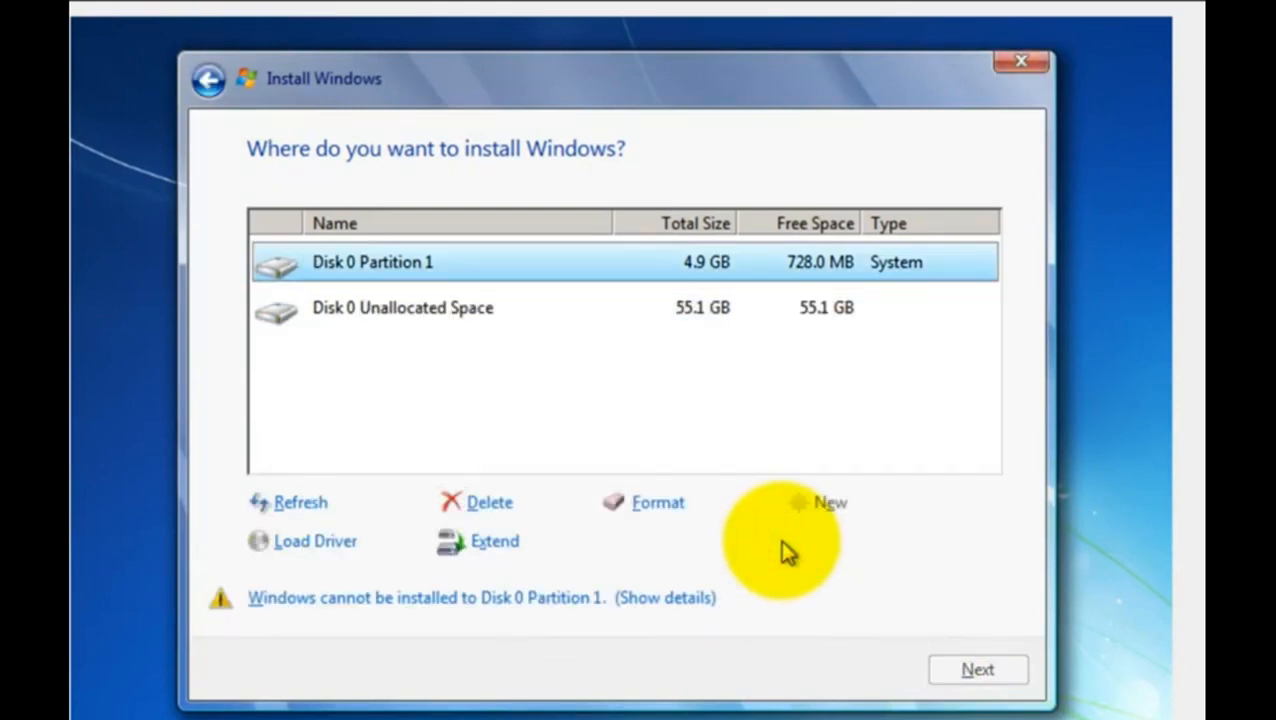
# - Delete Disk 0 Partition 1 and try to continue the installation on the Disk 0 unallocated space
pyautogui.click(495, 504)
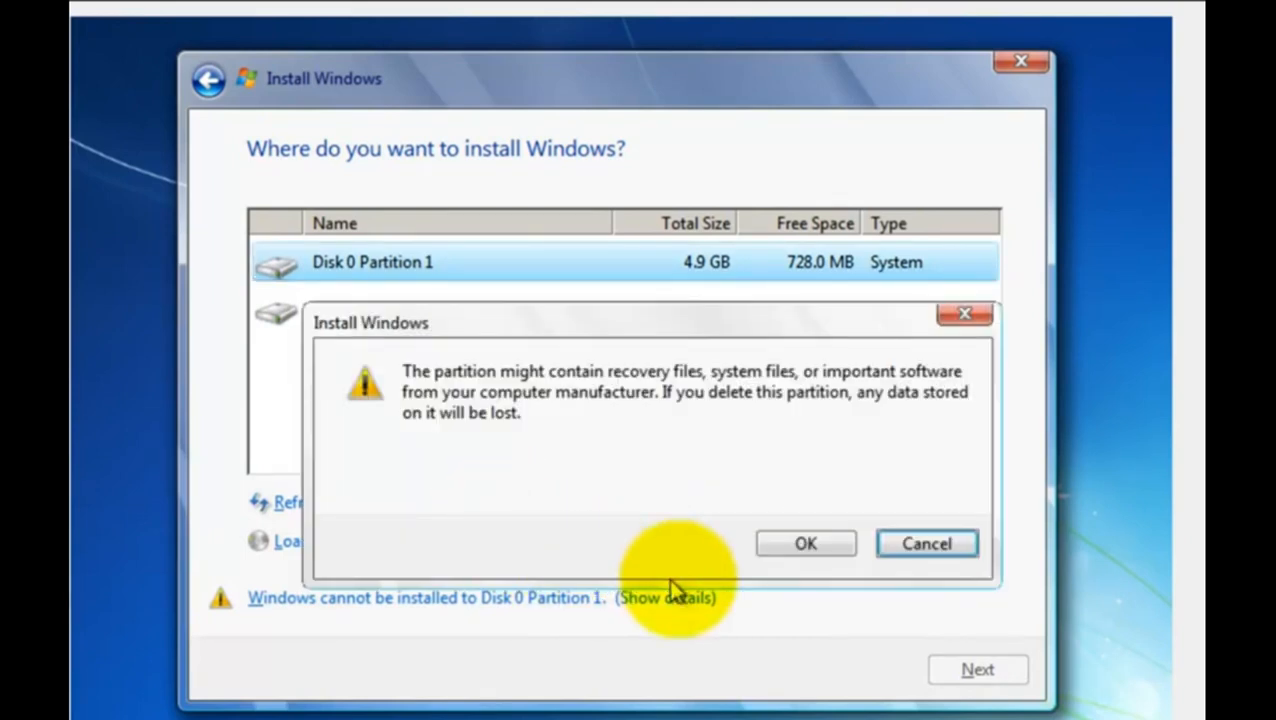
pyautogui.click(806, 550)
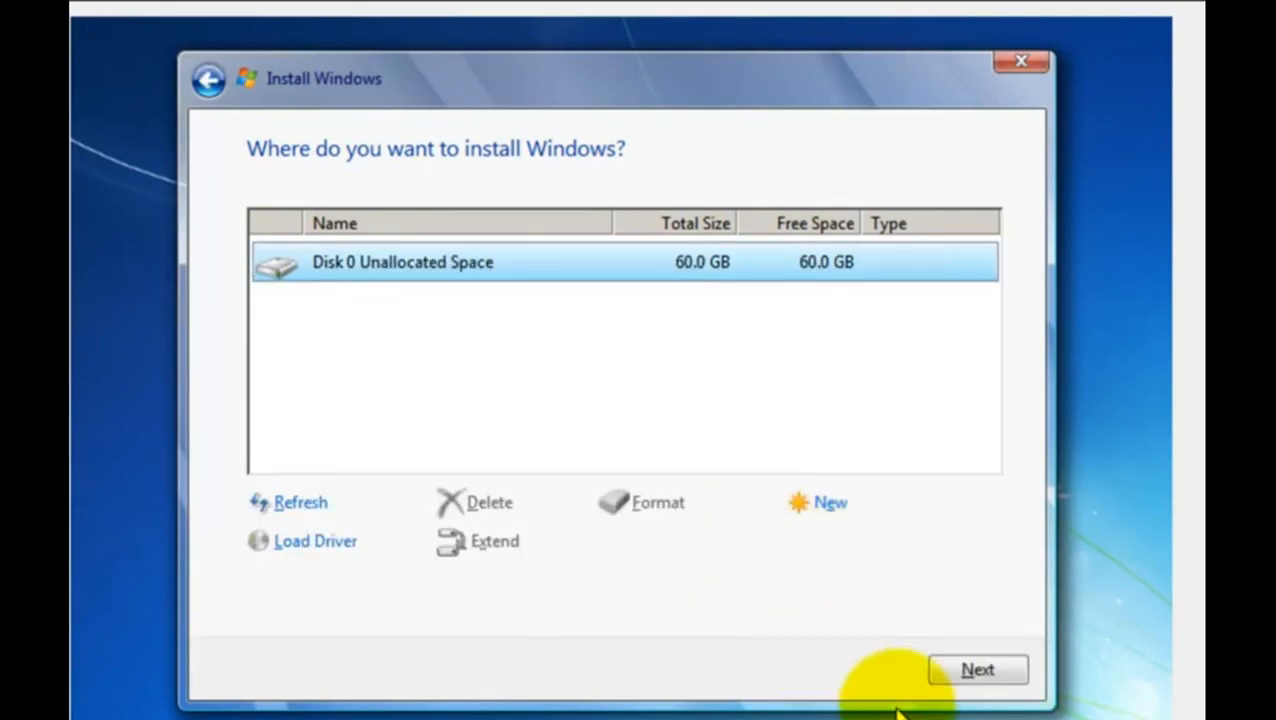
pyautogui.click(948, 674)
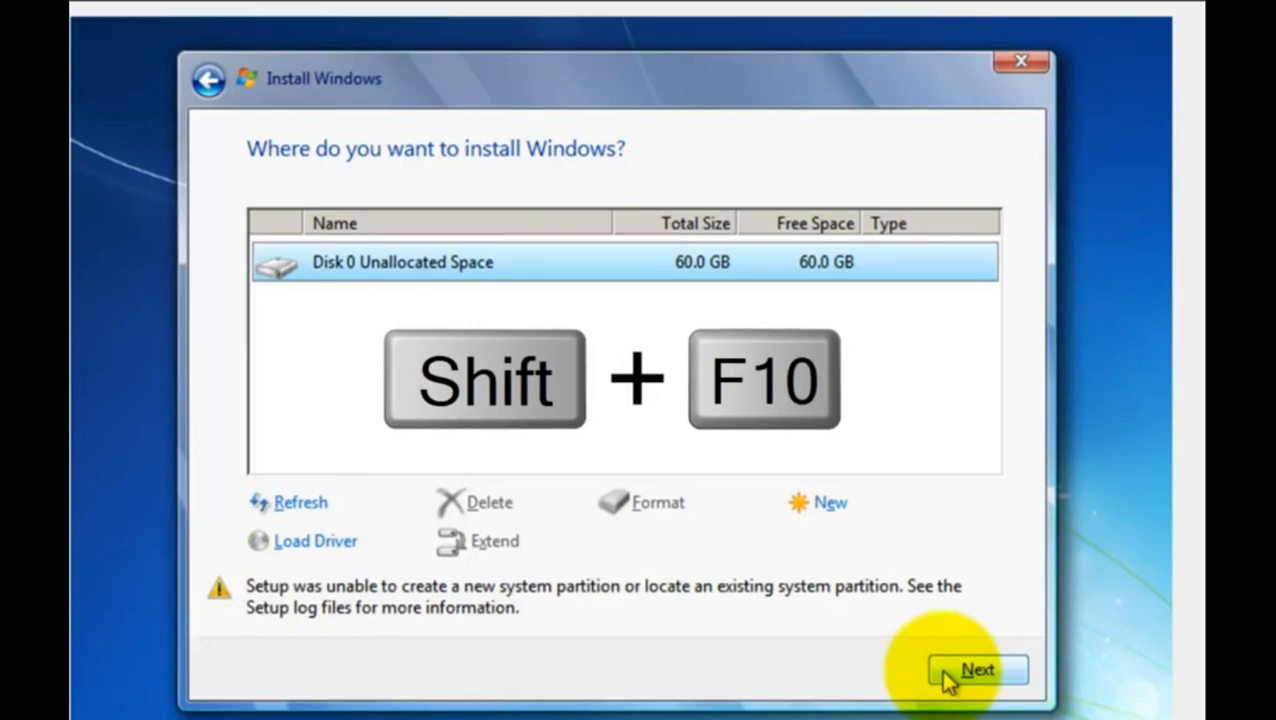
# - Open a command prompt over the setup, start diskpart and list the disks
pyautogui.hotkey('shift', 'F10')
pyautogui.write('diskpart')
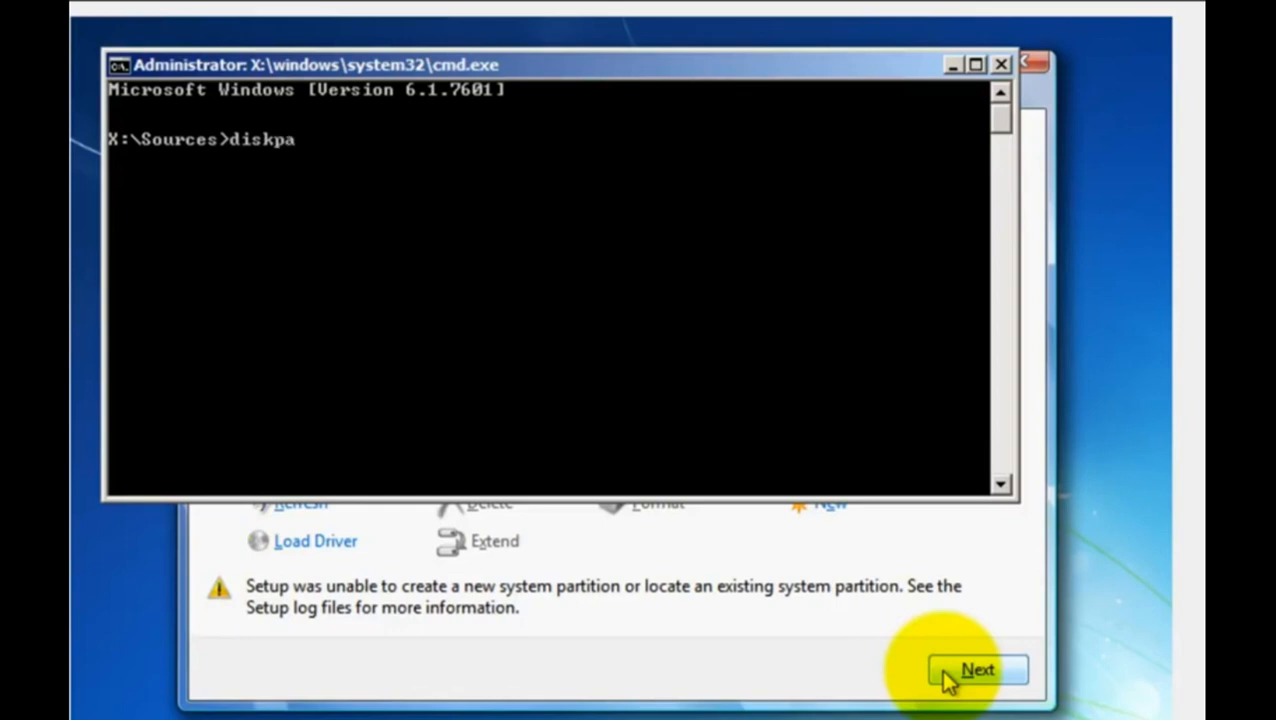
pyautogui.write('is')
pyautogui.write('kpart')
pyautogui.press('Return')
pyautogui.write('list disk')
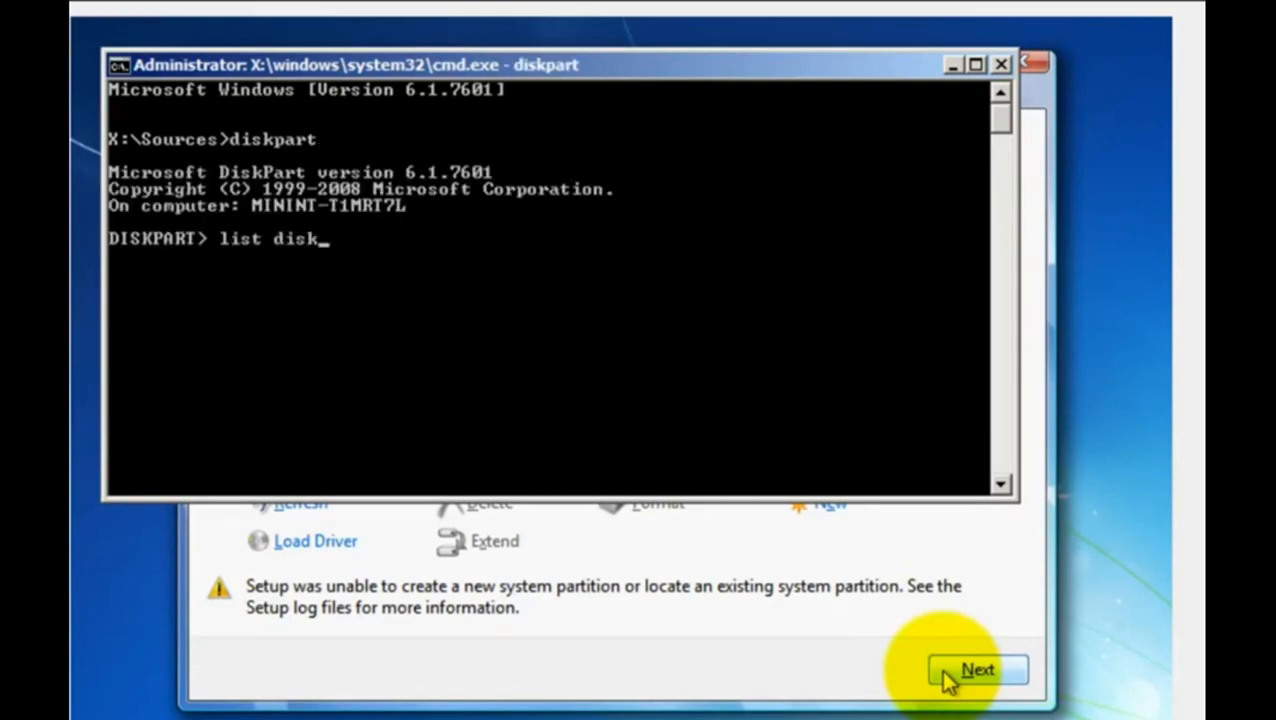
pyautogui.press('Return')
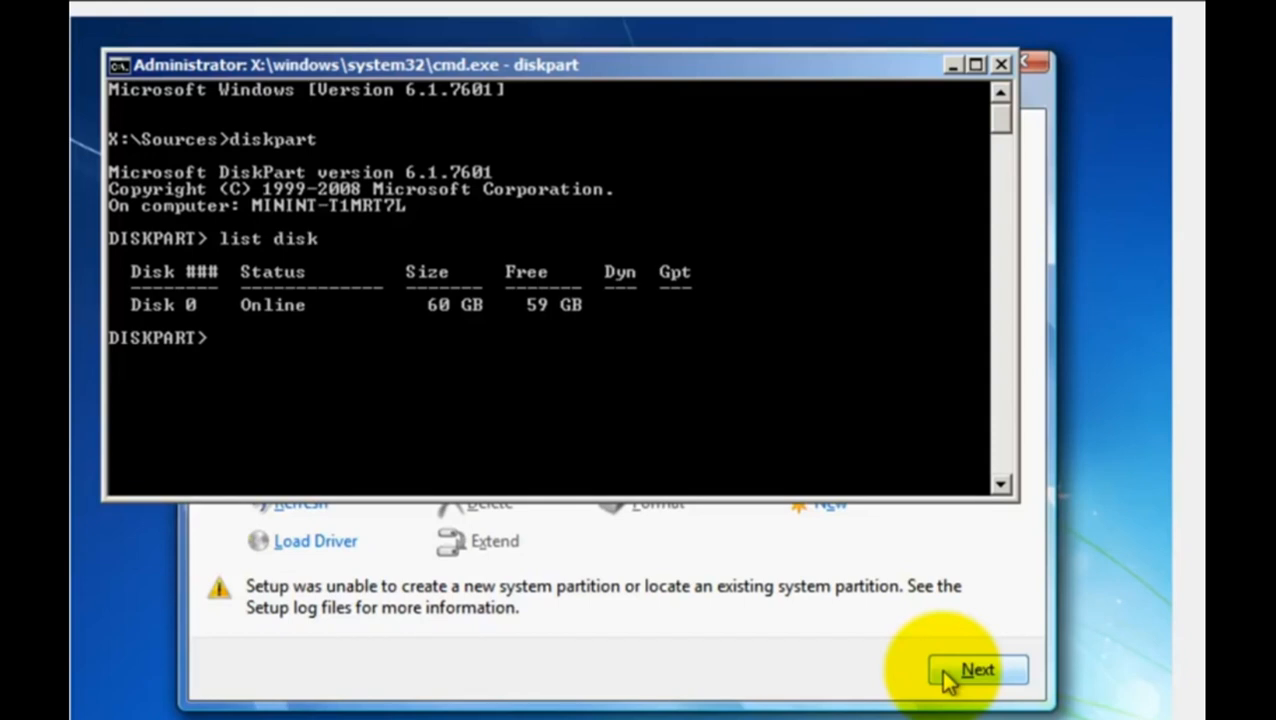
# - Select disk 0 in DiskPart and wipe it with the clean command
pyautogui.write('select disk 0')
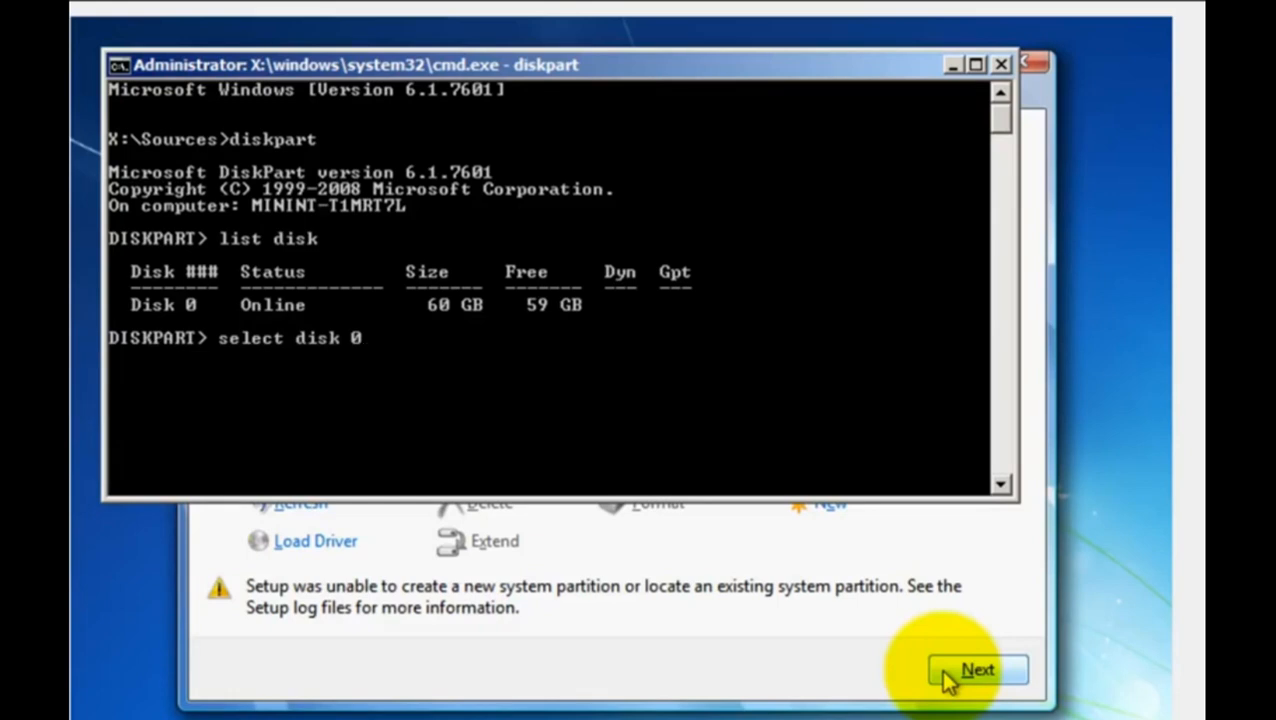
pyautogui.press('Return')
pyautogui.write('clean')
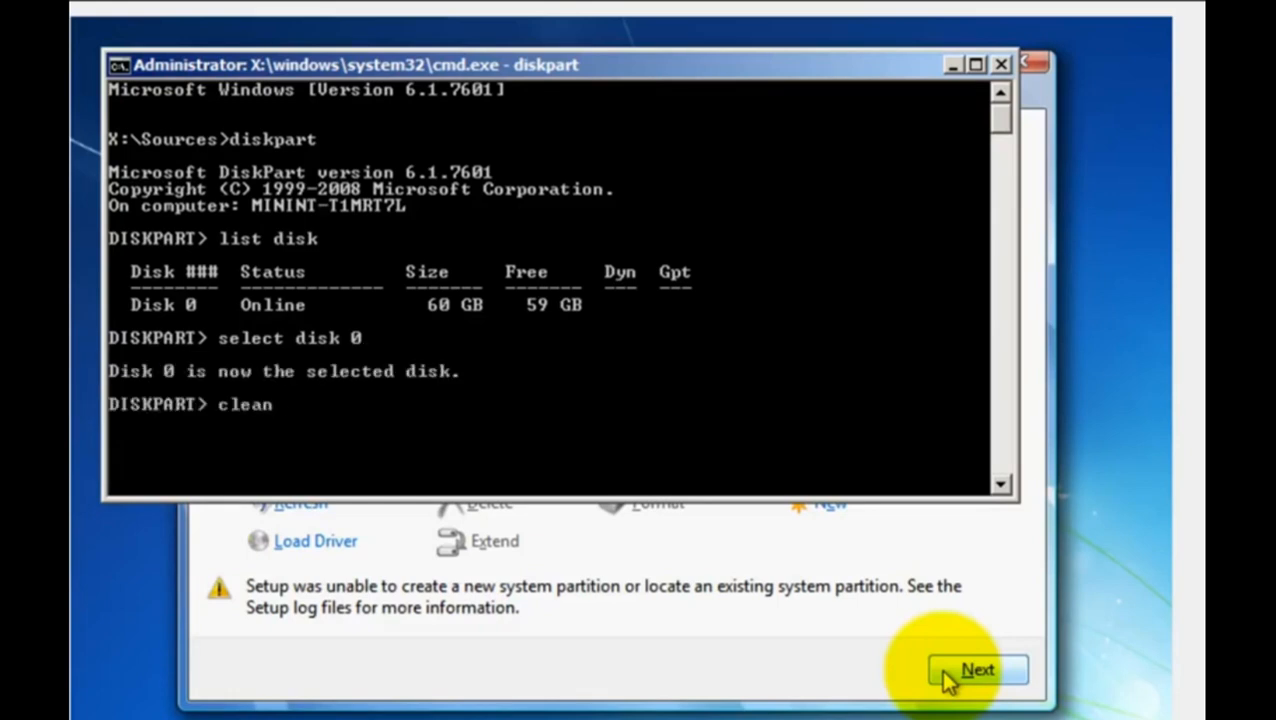
pyautogui.press('Return')
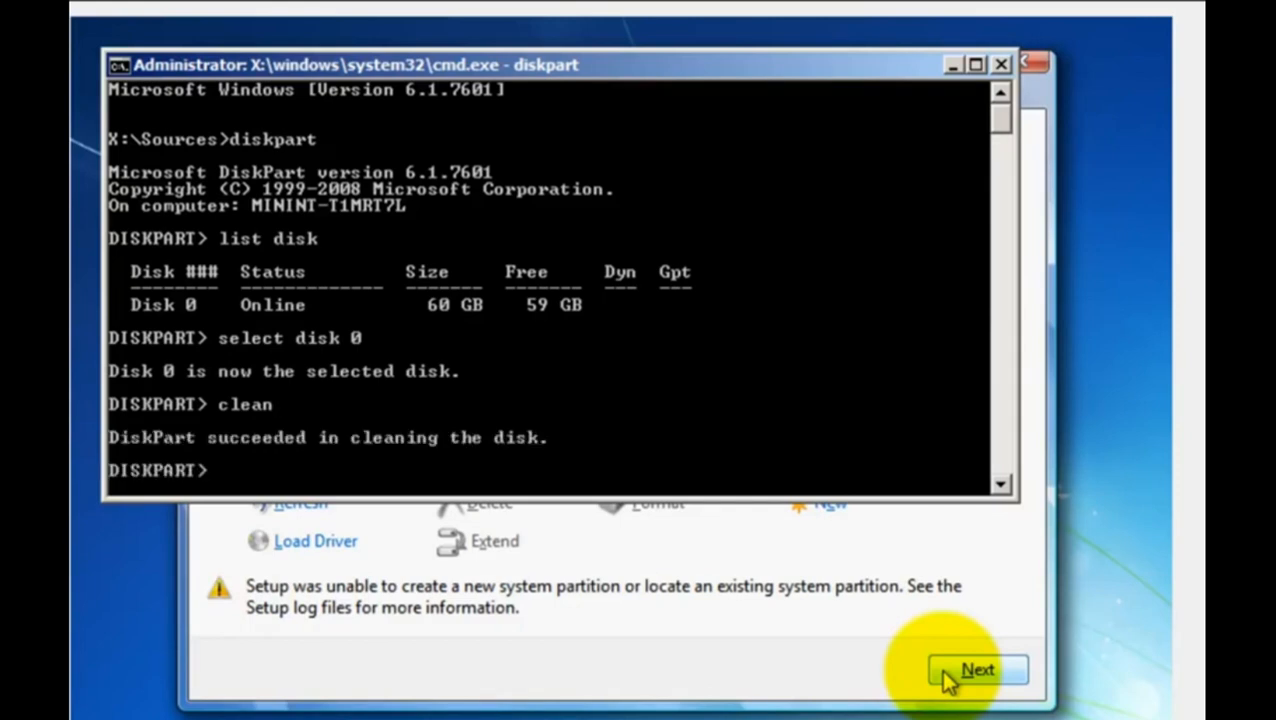
# - Create a primary partition on the selected disk with size=5000
pyautogui.write('create partition primary si')
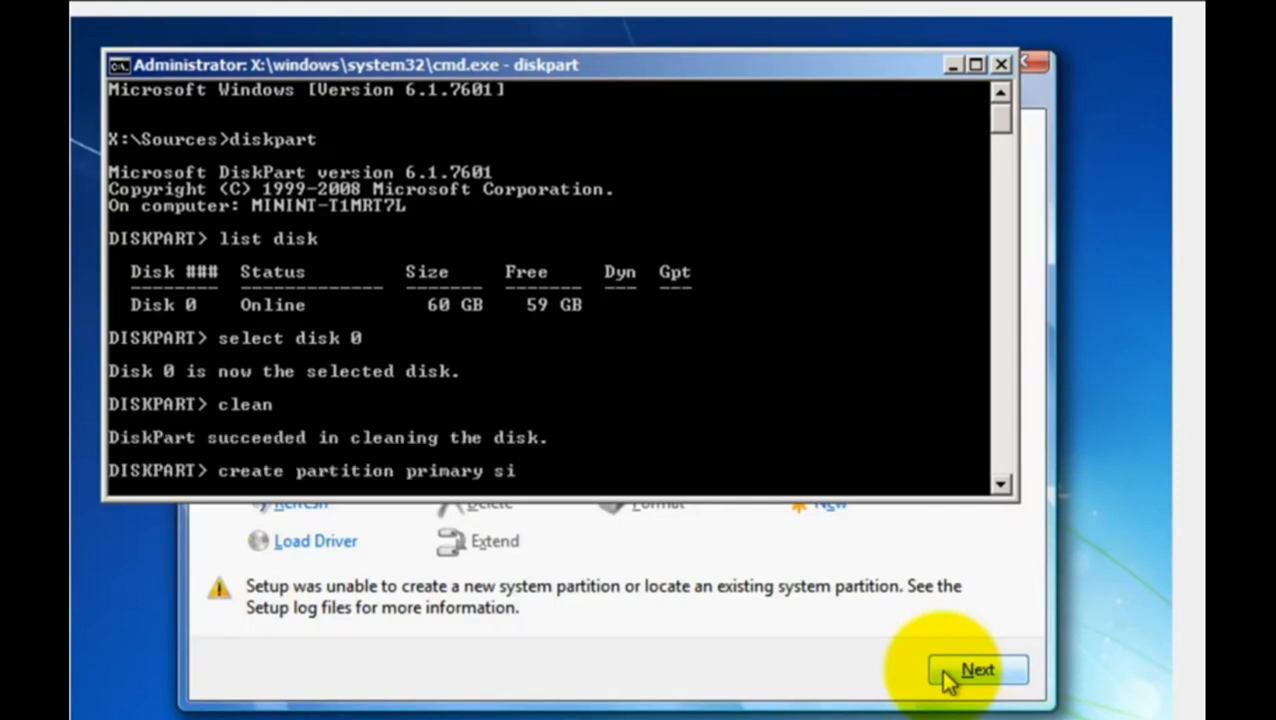
pyautogui.write('ze=5000')
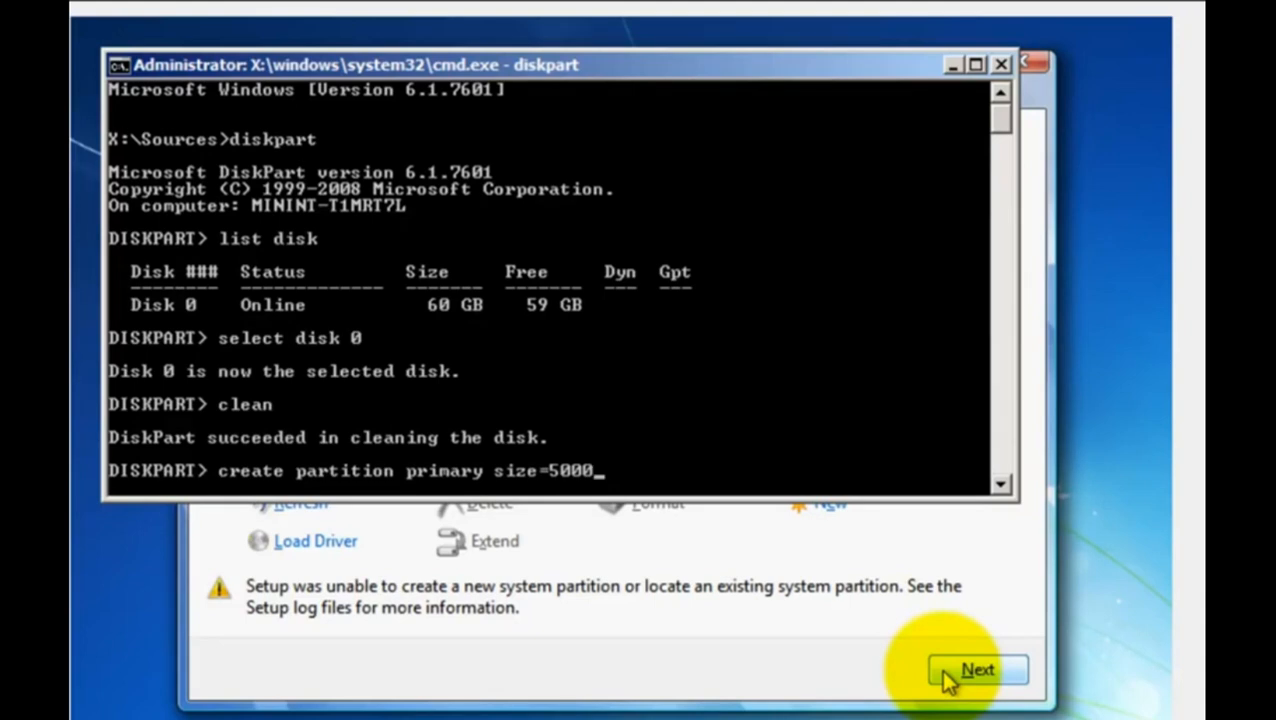
pyautogui.press('Return')
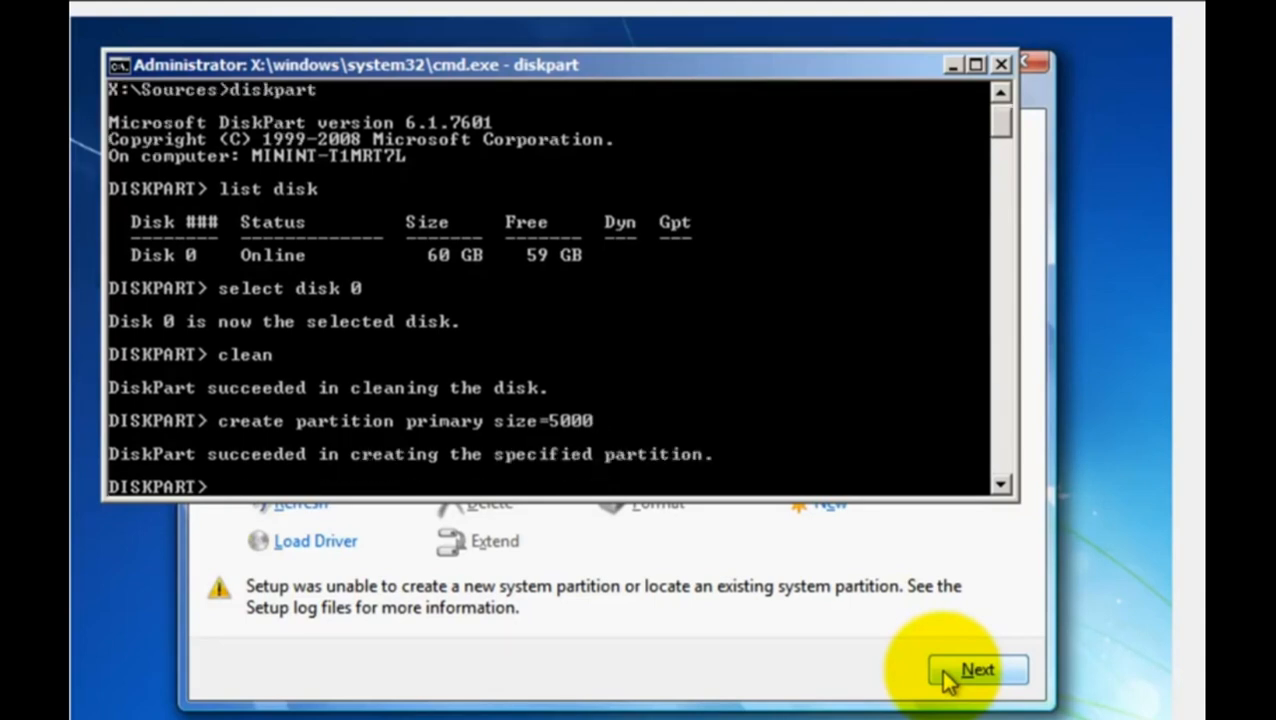
# - Quick-format the new partition with the NTFS file system using "format fs=ntfs quick"
pyautogui.write('format fs=ntfs quick')
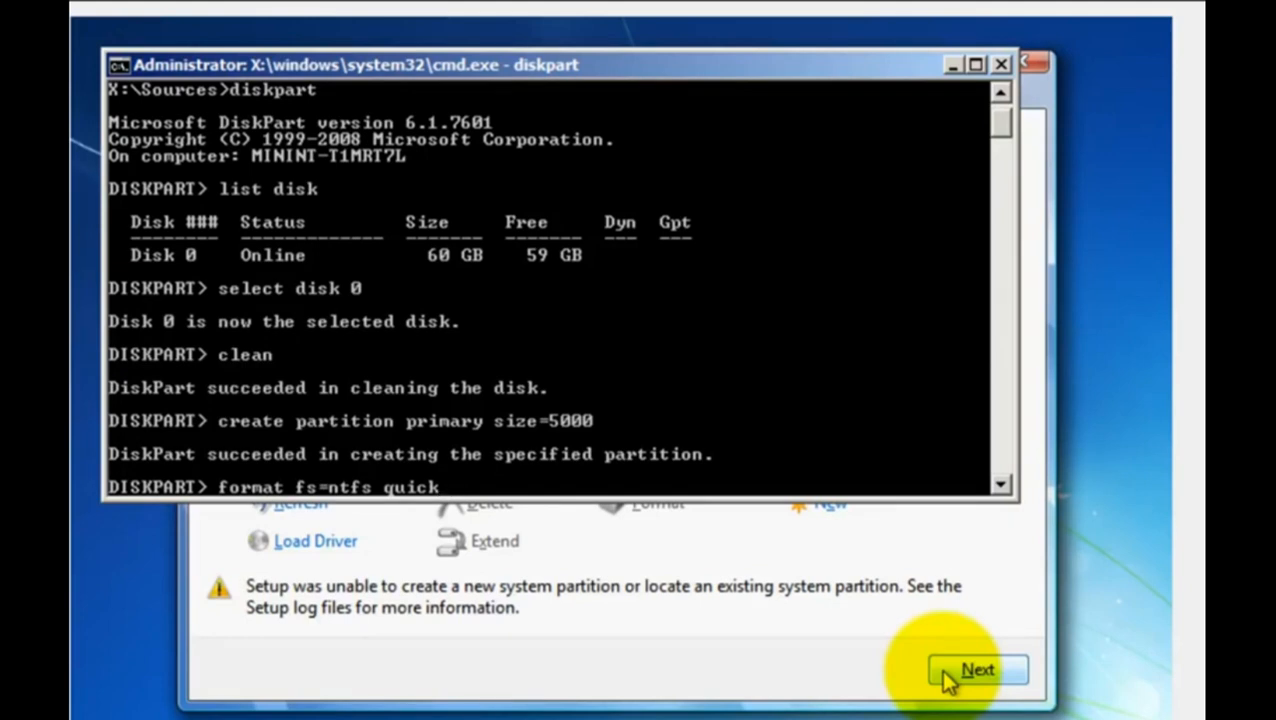
pyautogui.press('Return')
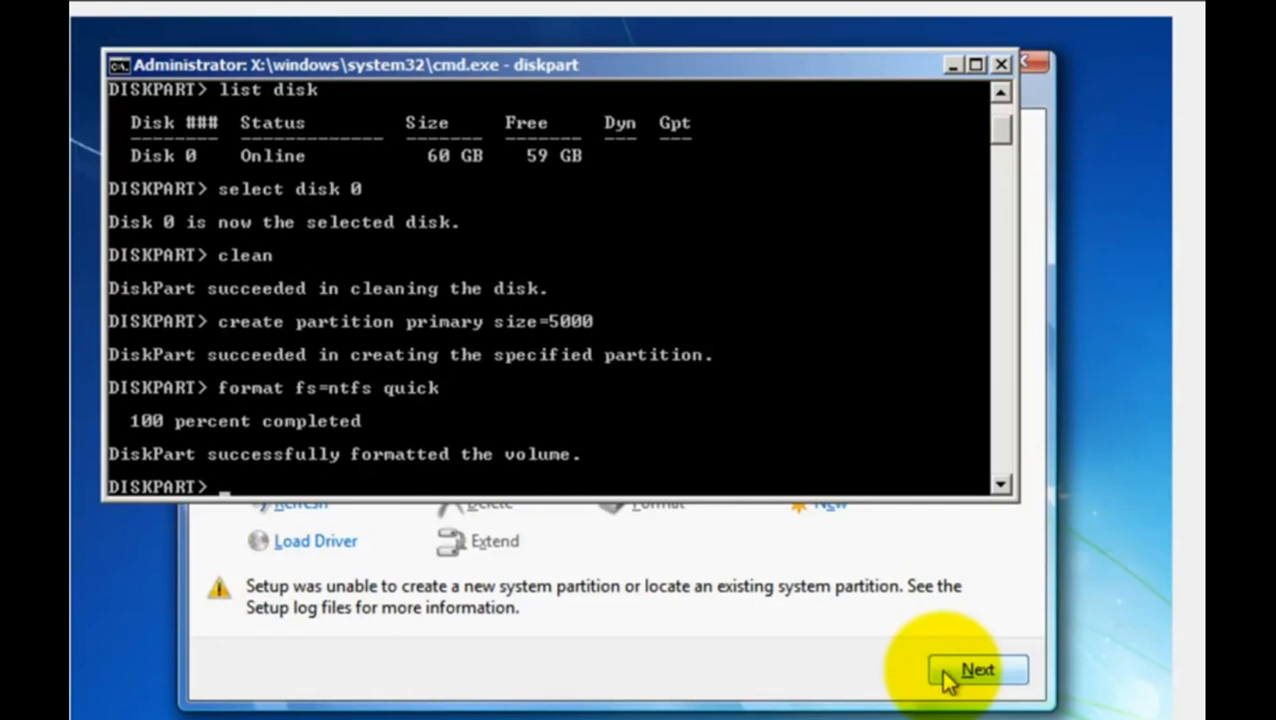
# - Assign a drive letter to the formatted partition and mark it as active
pyautogui.write('assign')
pyautogui.press('Return')
pyautogui.write('active')
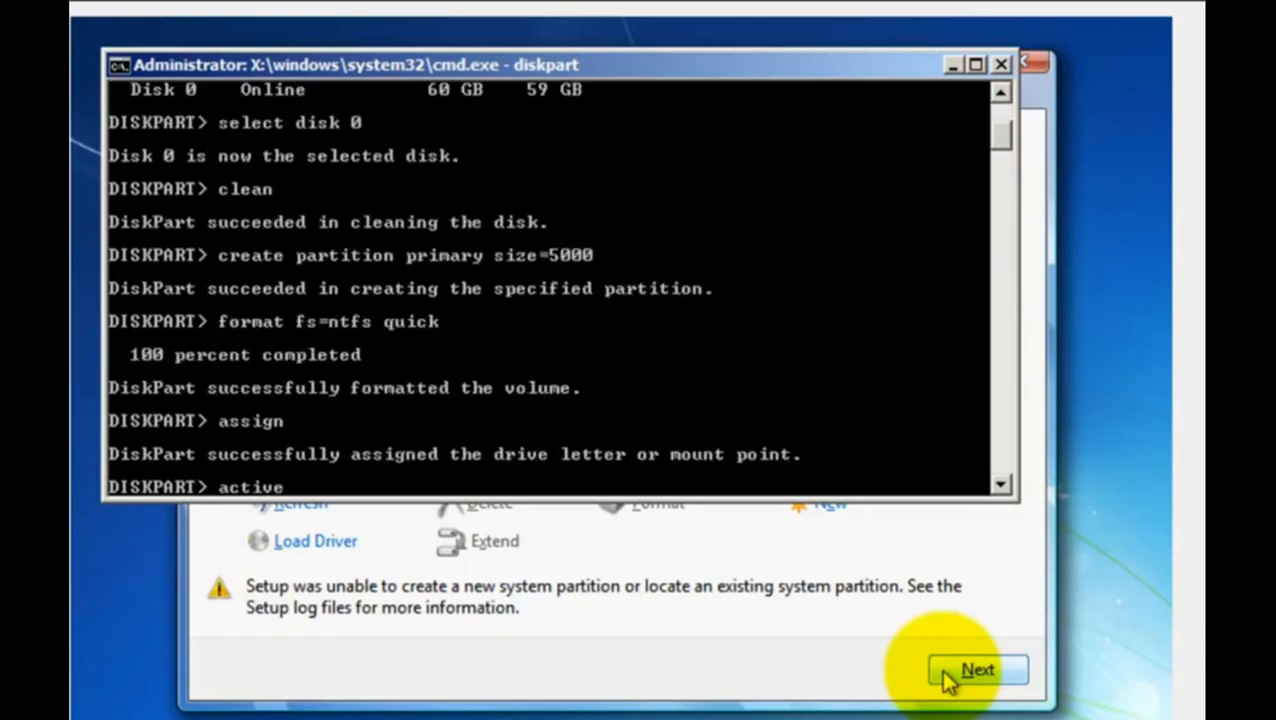
pyautogui.press('Return')
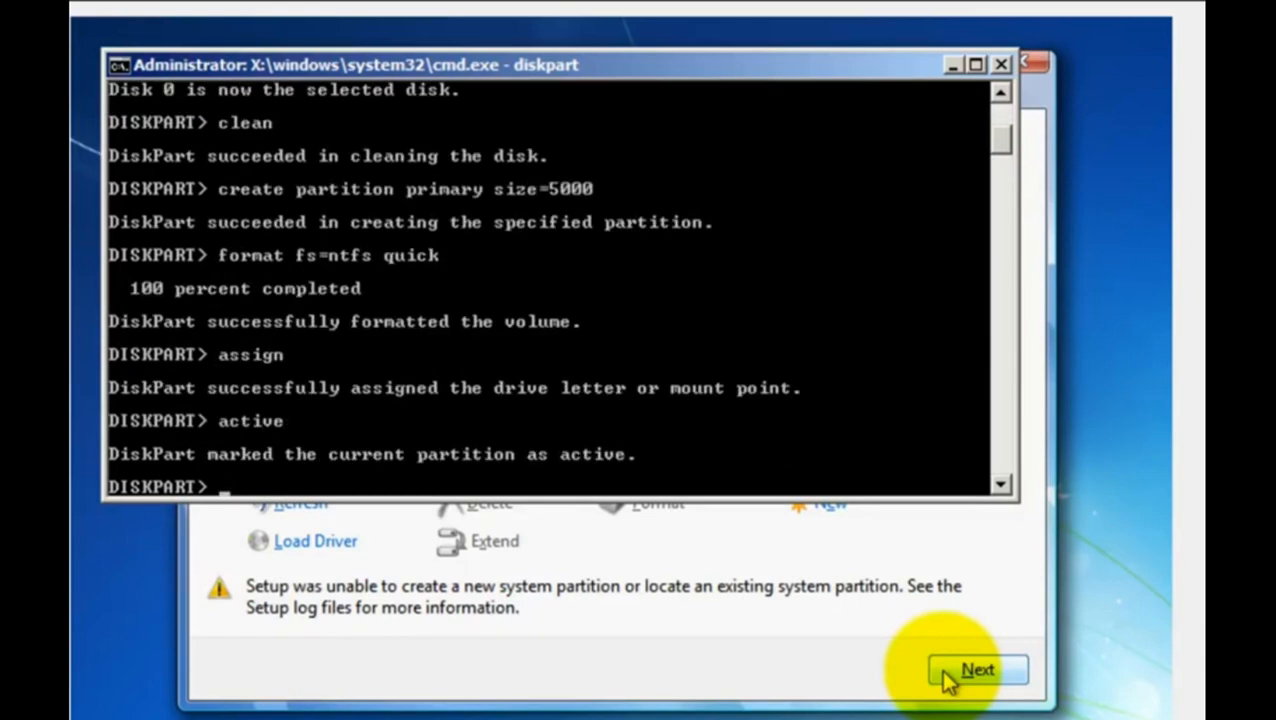
# - List the volumes to check their drive letters, and exit DiskPart
pyautogui.write('list volume')
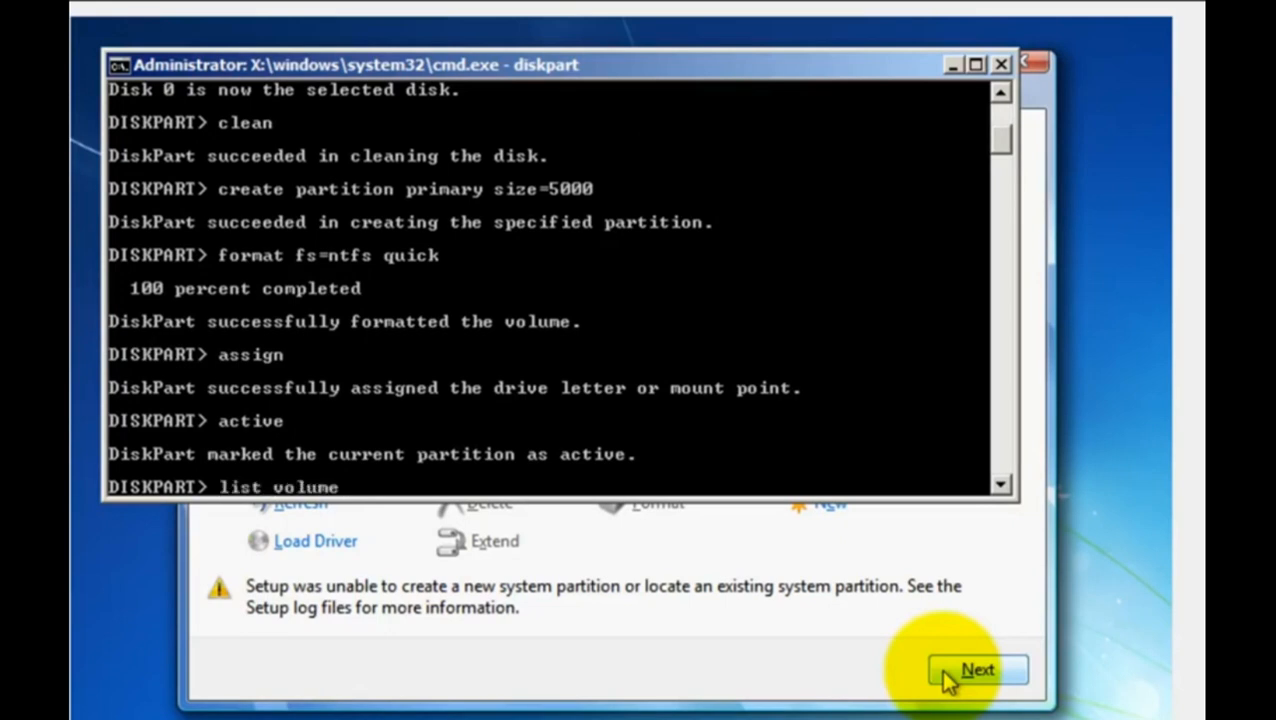
pyautogui.press('Return')
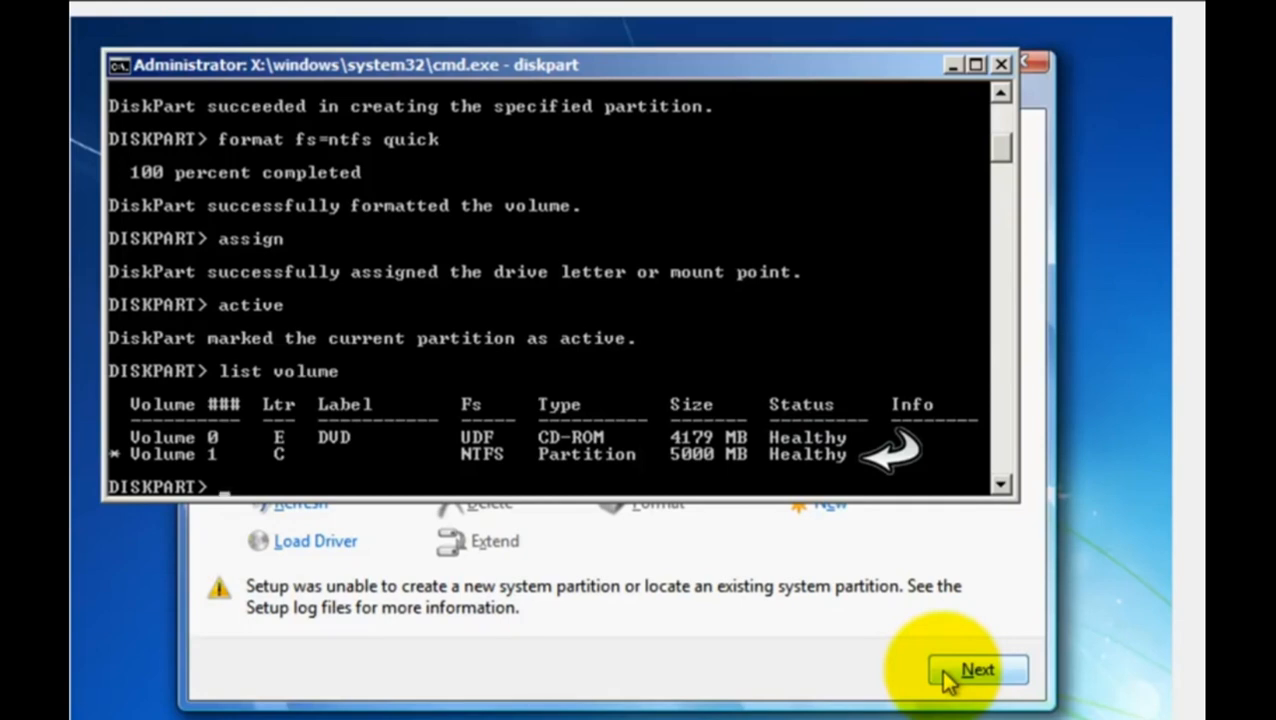
pyautogui.write('exit')
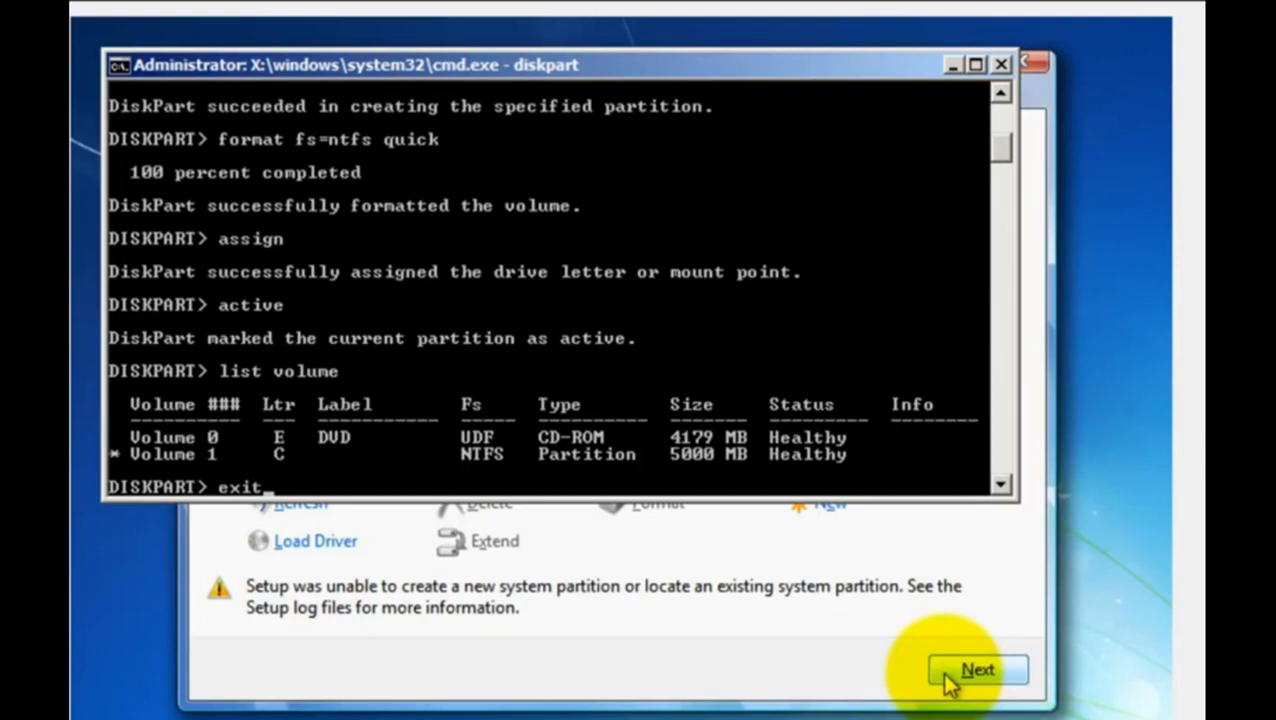
pyautogui.press('Return')
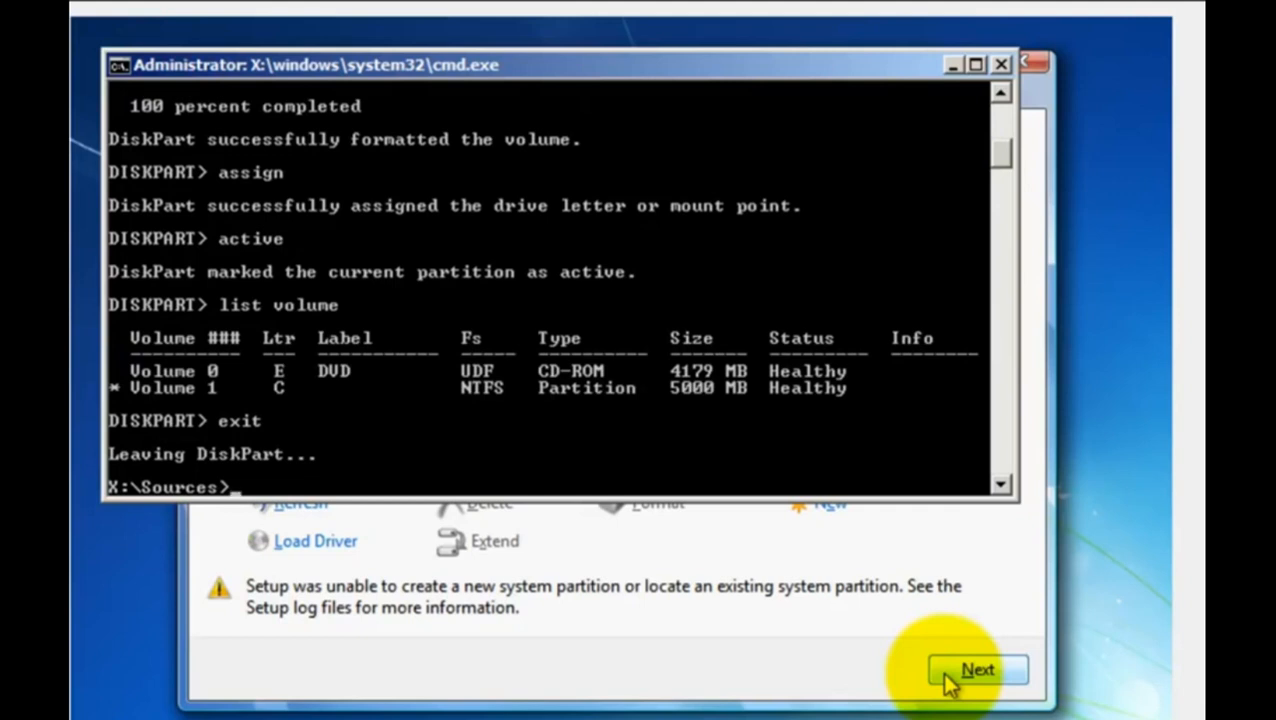
# - Run "cd e:" and copy all DVD files from E: to C: with "xcopy e: c:/e/h/k"
pyautogui.write('cd e:')
pyautogui.press('Return')
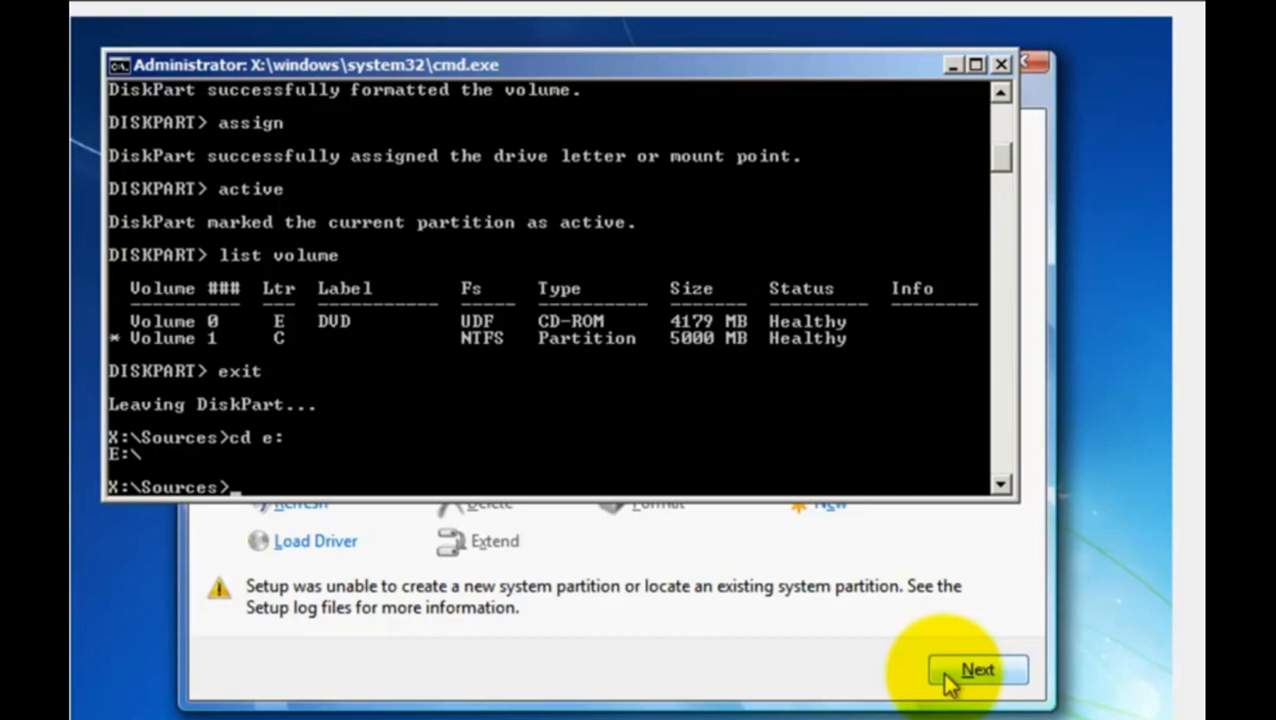
pyautogui.write('xcopy e: c')
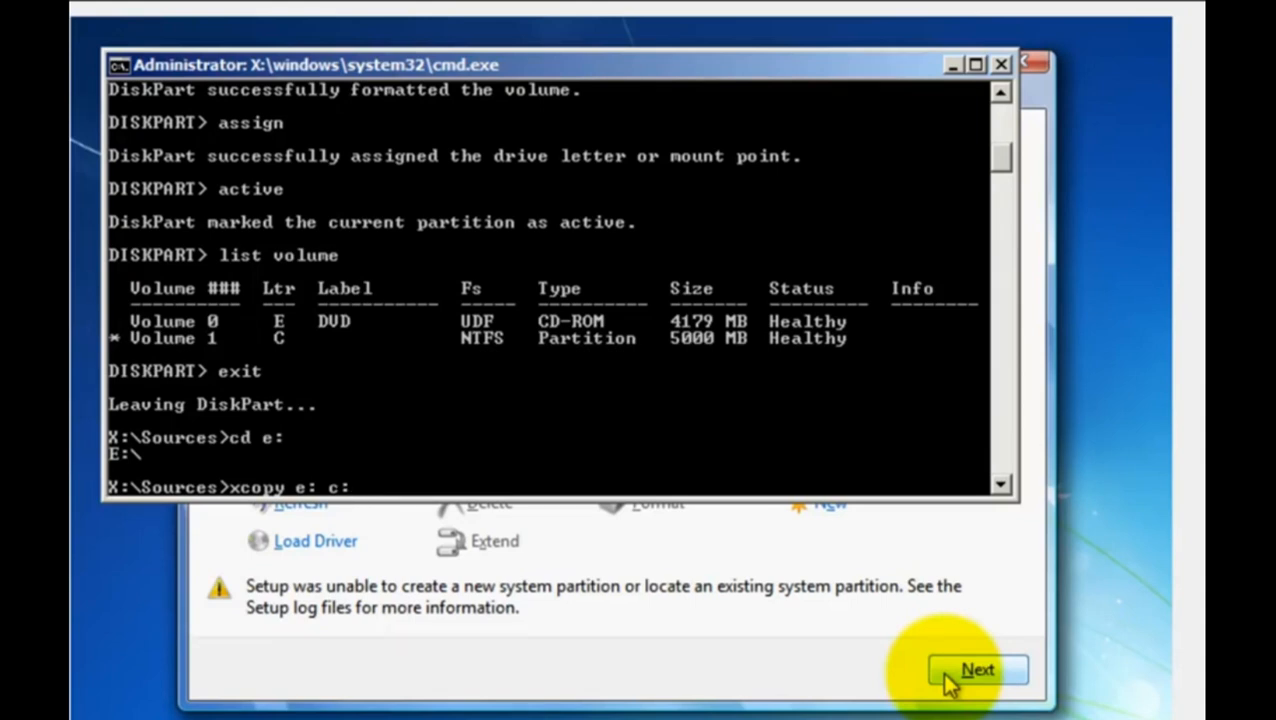
pyautogui.write(':/e/h/k')
pyautogui.press('Return')
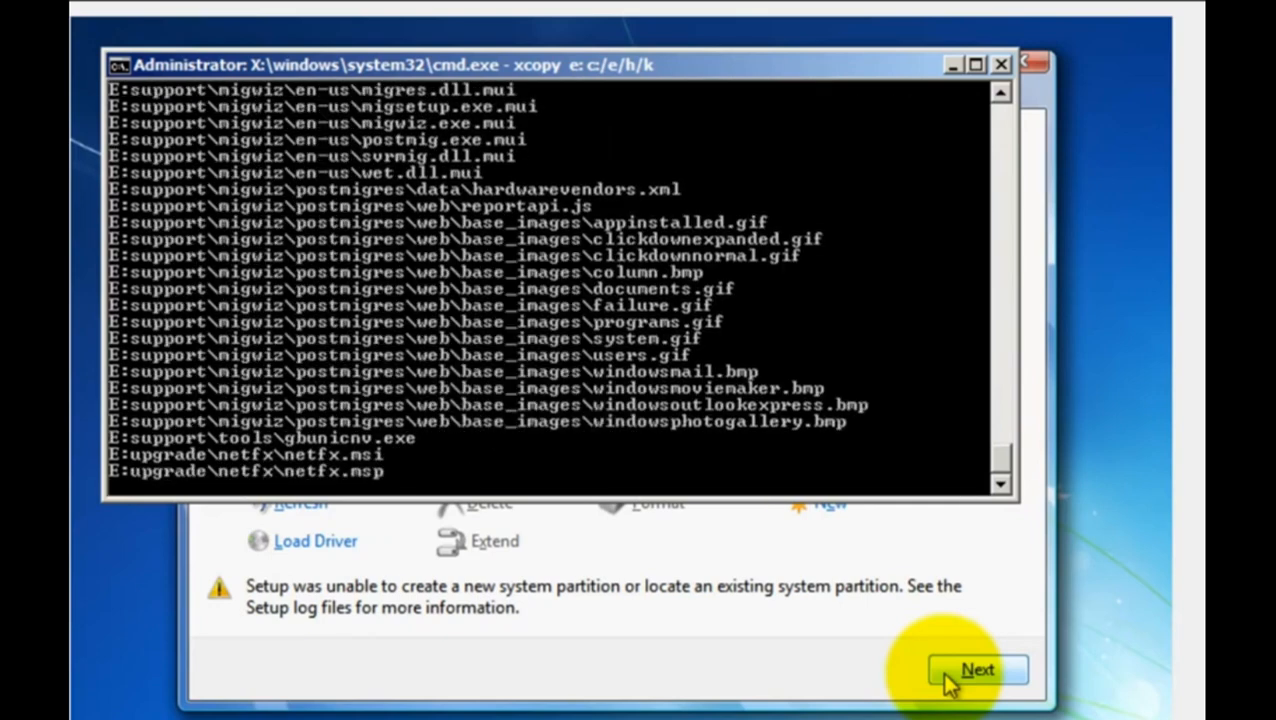
# - Exit the command prompt once the file copy has finished
pyautogui.write('e')
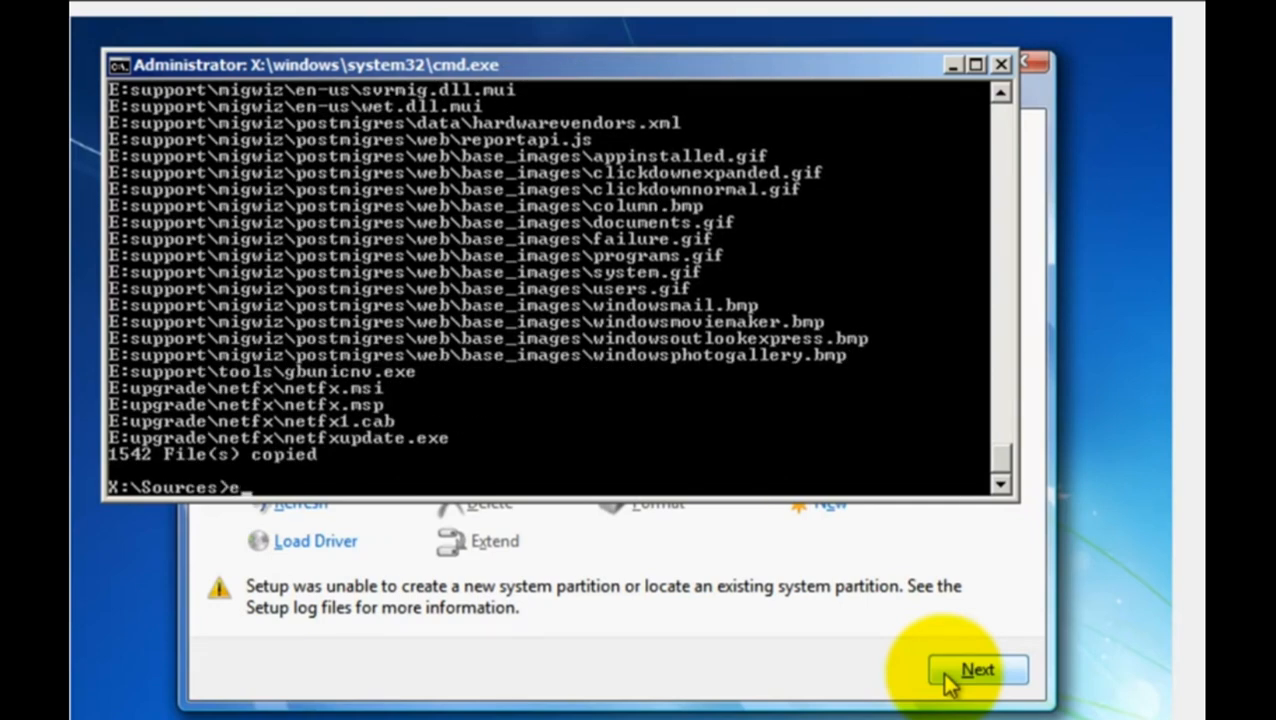
pyautogui.write('xit')
pyautogui.press('Return')
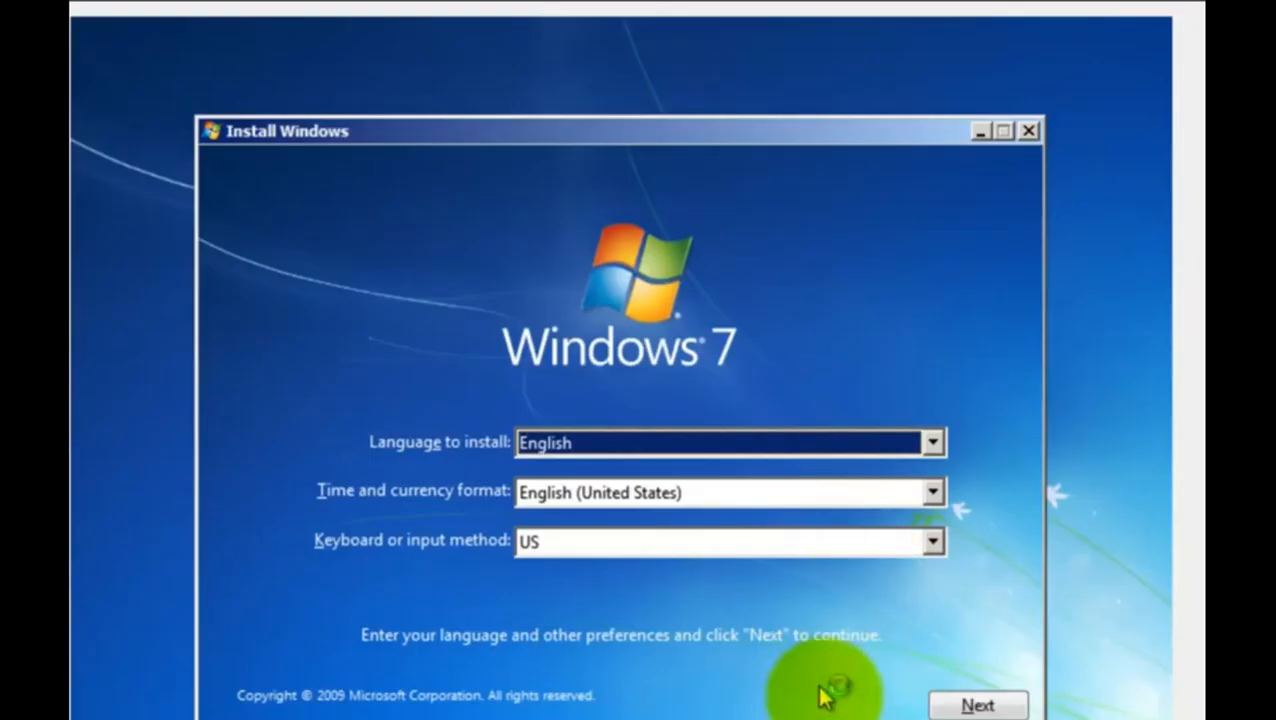
# - Start the Windows 7 installation again with the default language settings and accept the license terms
pyautogui.click(960, 703)
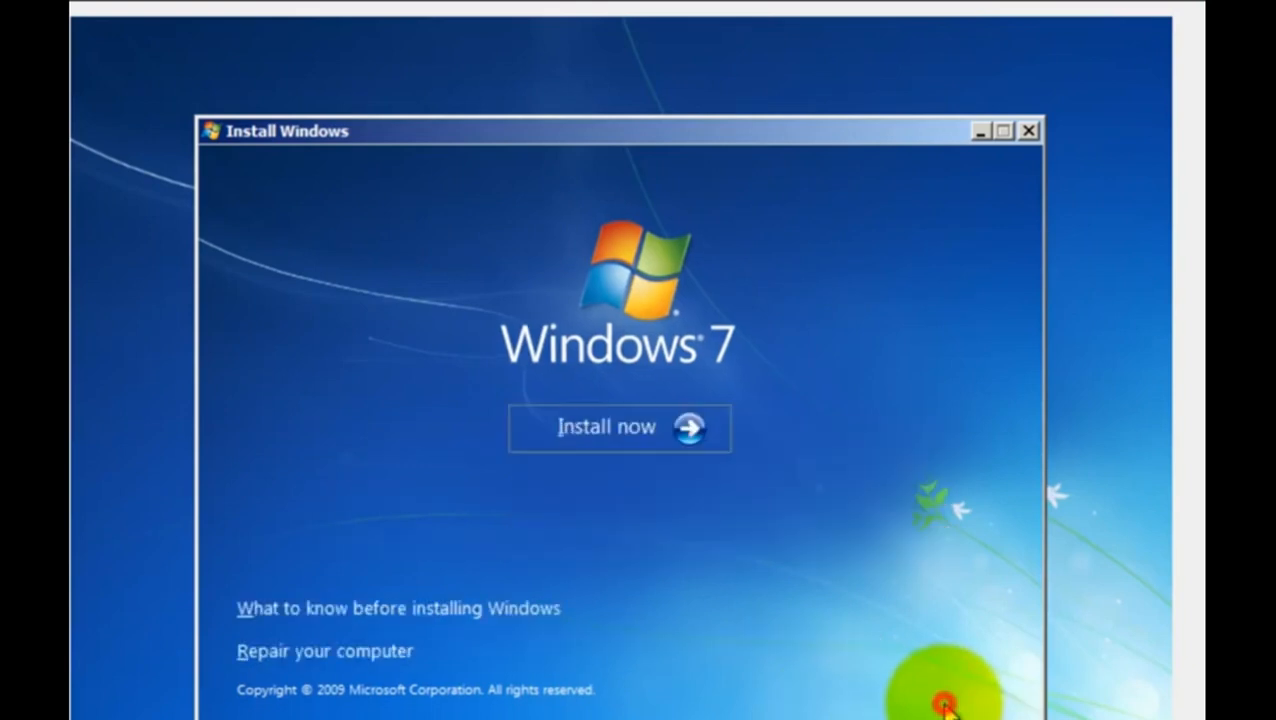
pyautogui.click(619, 440)
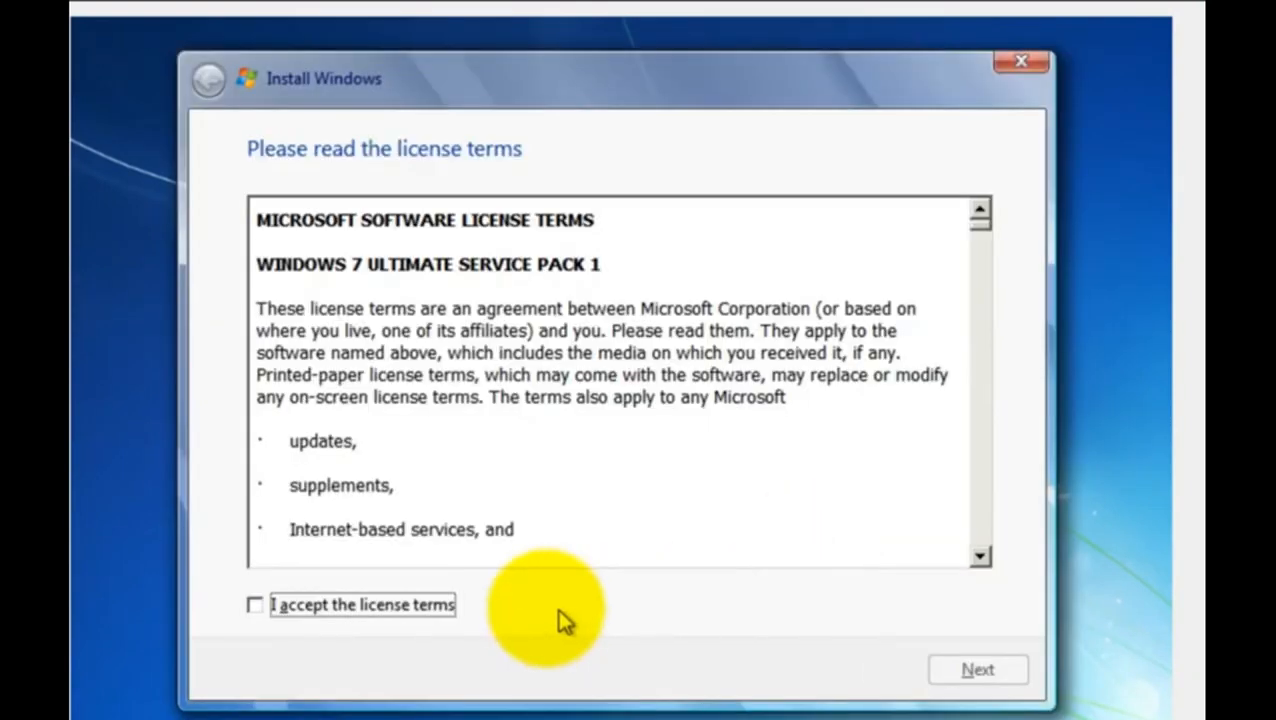
pyautogui.click(448, 604)
pyautogui.click(957, 670)
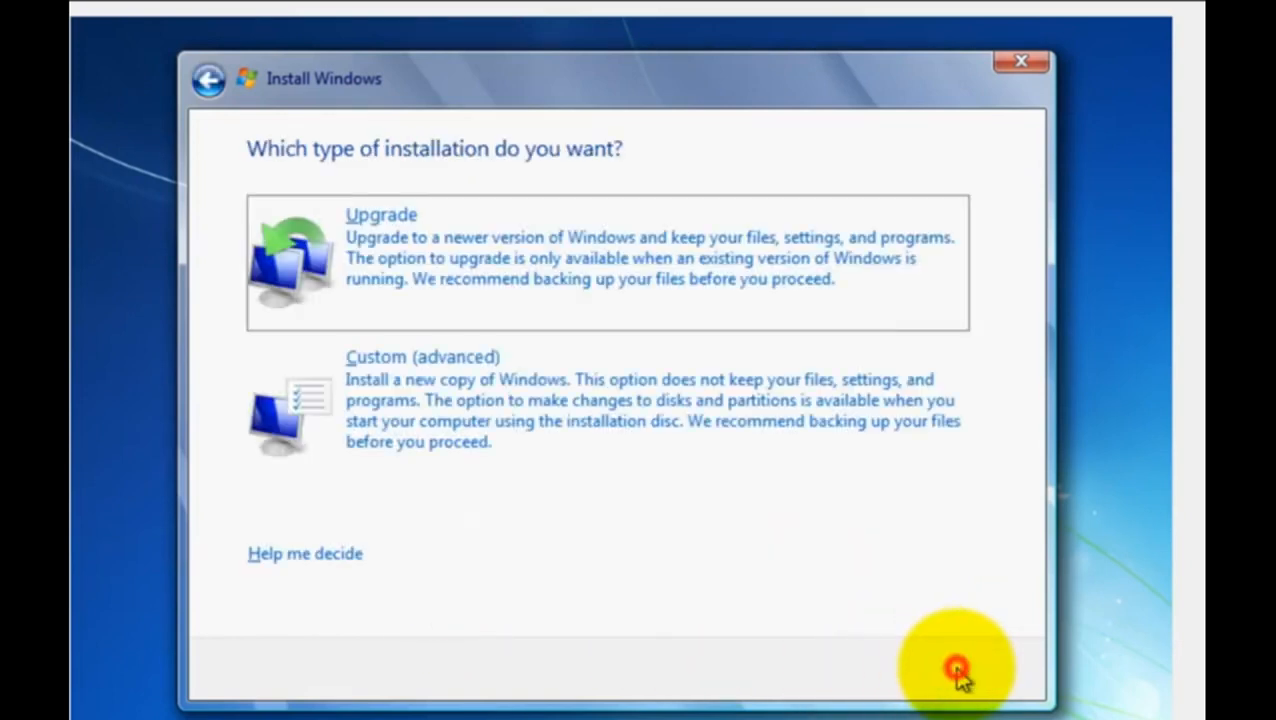
# - Choose the Custom (advanced) installation and select Disk 0 Unallocated Space as the install location
pyautogui.click(440, 425)
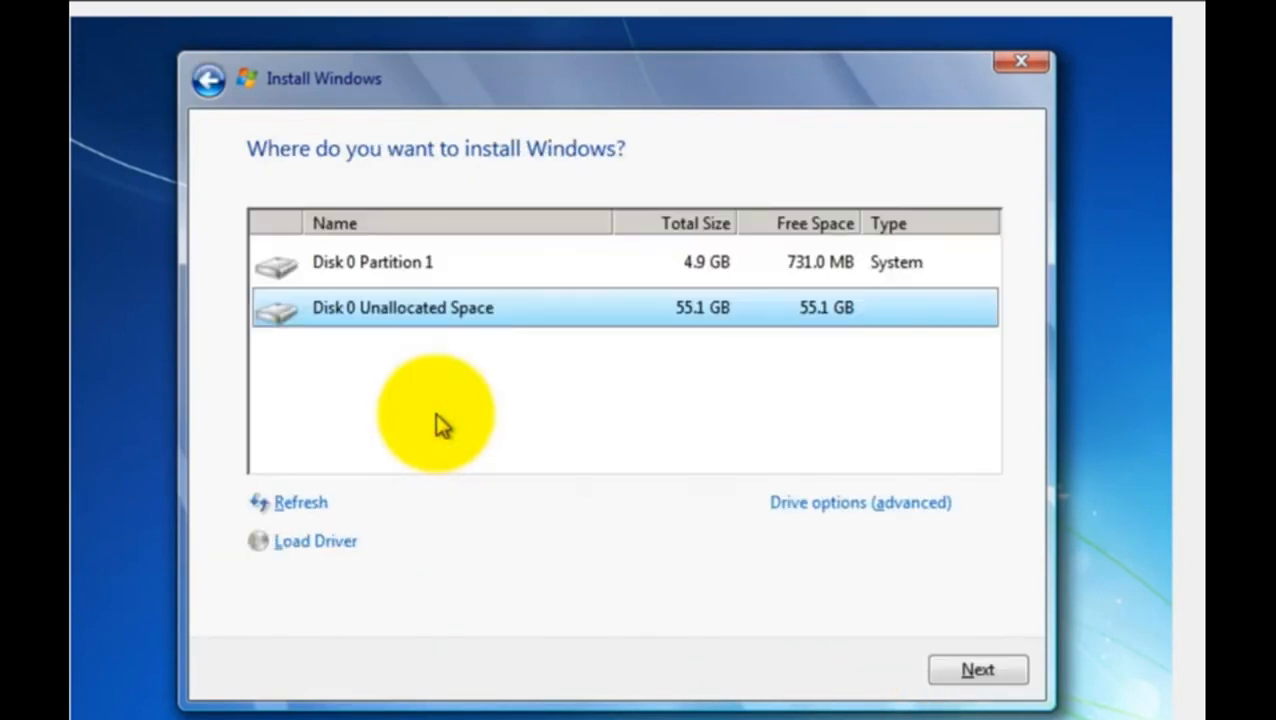
pyautogui.click(385, 272)
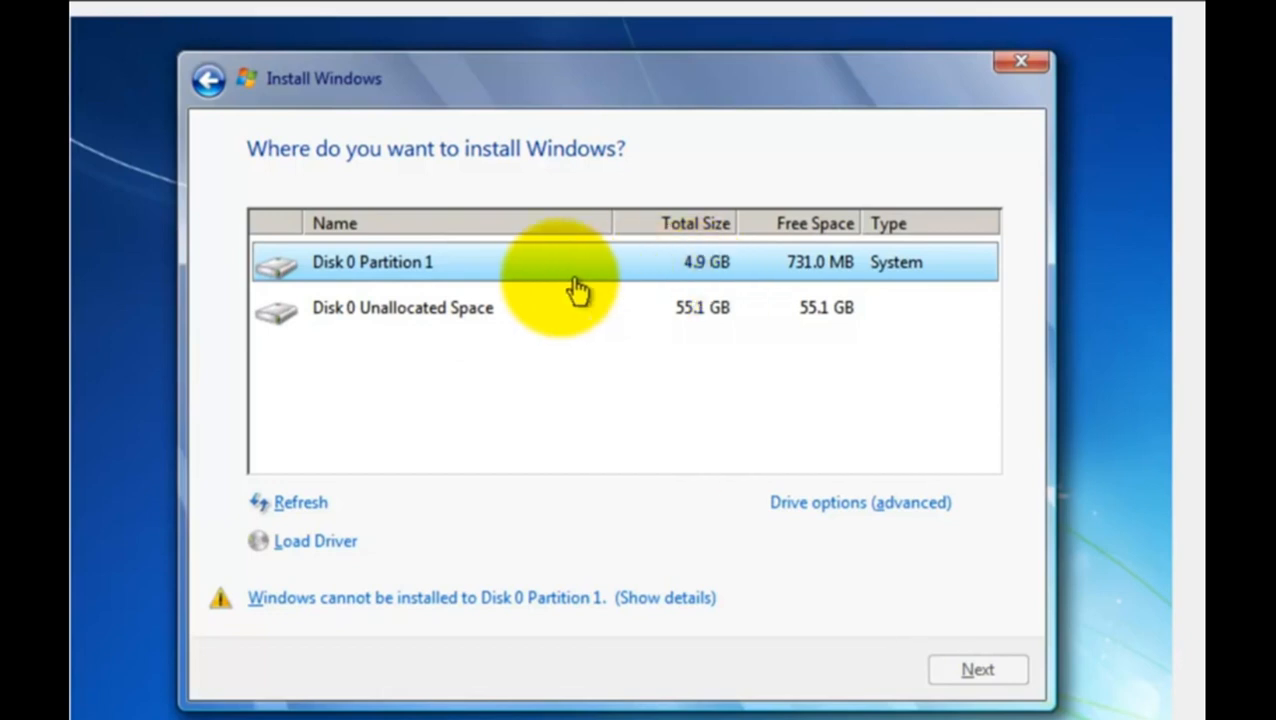
pyautogui.click(446, 314)
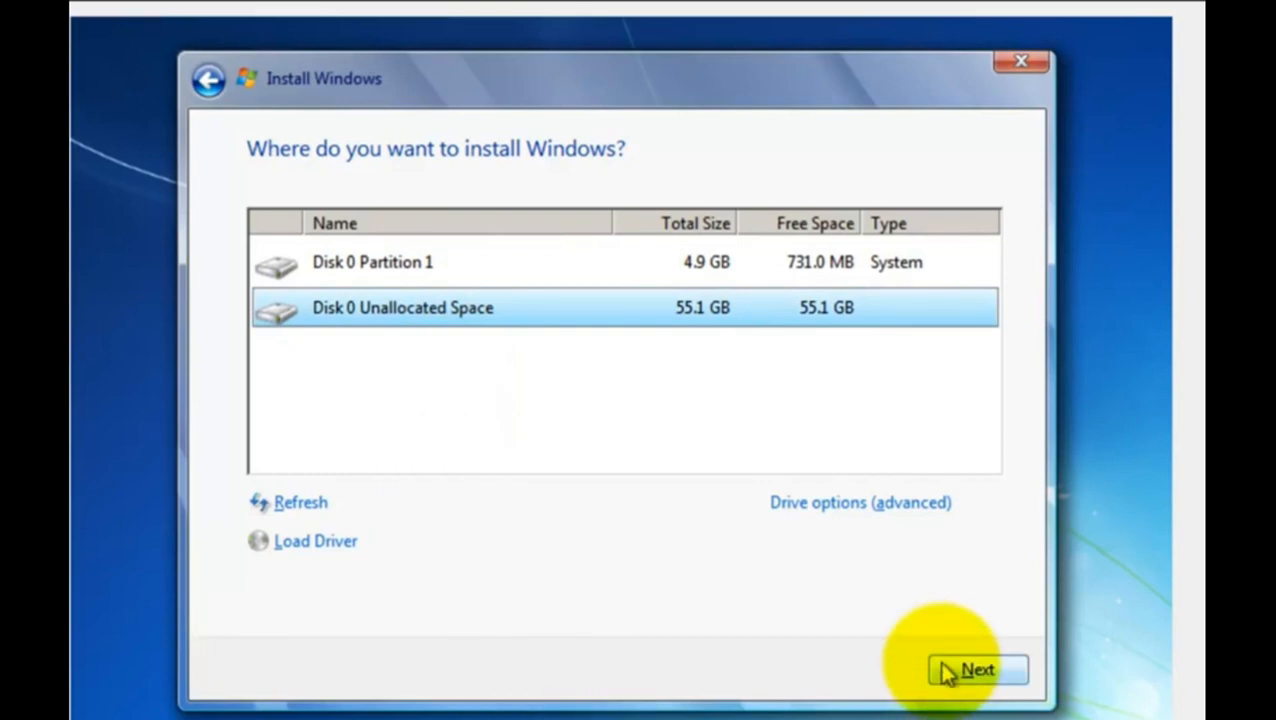
# - Confirm the selected Disk 0 Unallocated Space and let the Windows 7 installation run
pyautogui.click(976, 670)
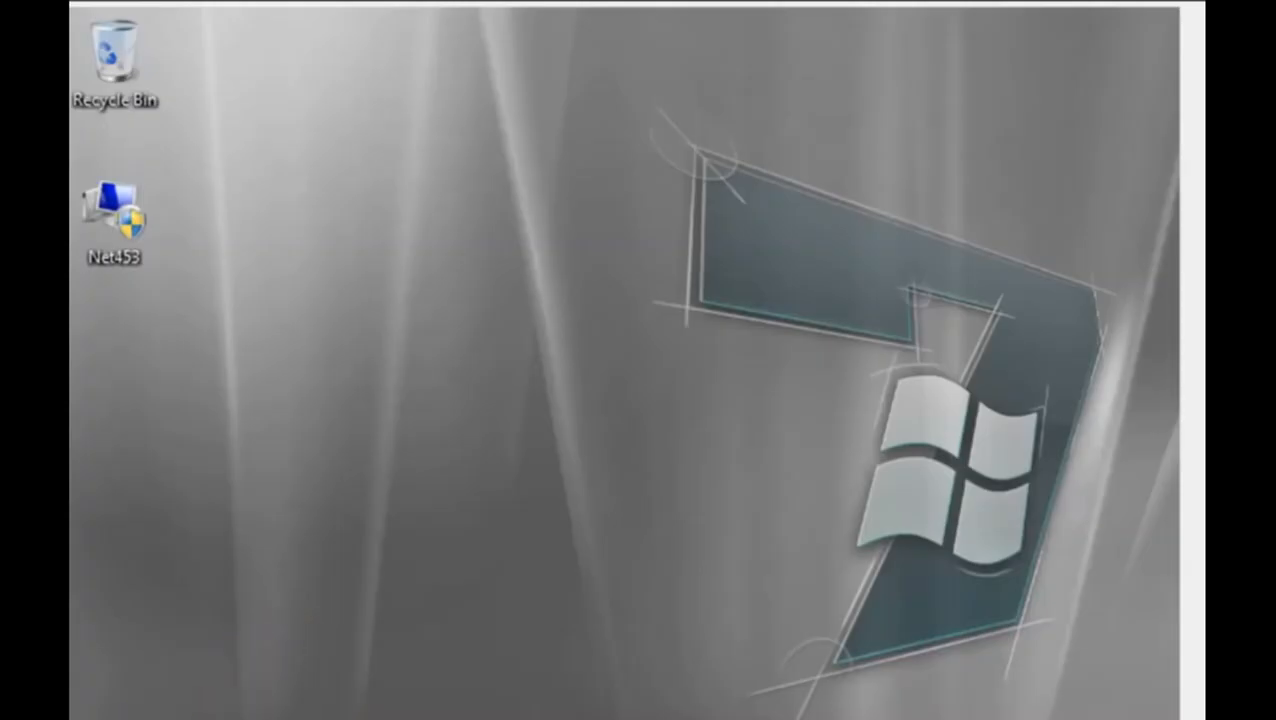
# - Find cmd on the installed Windows 7 system, run it as administrator and allow it to make changes
pyautogui.click(130, 717)
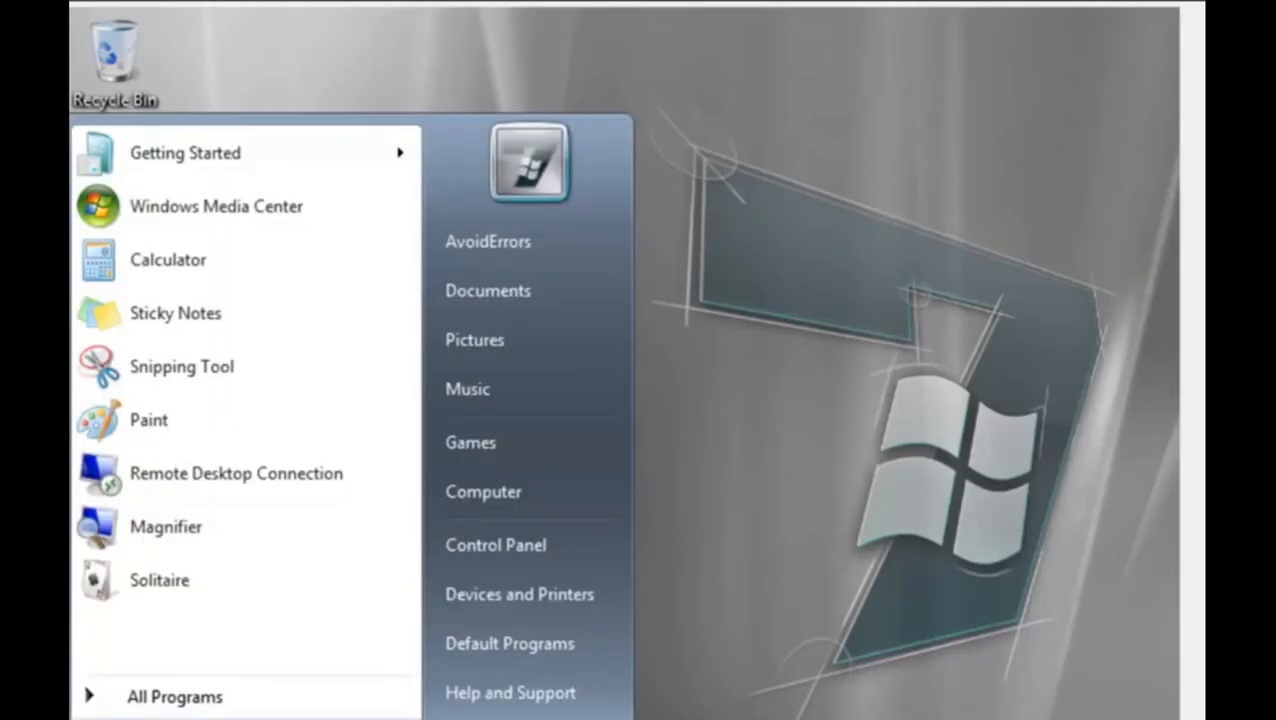
pyautogui.write('cmd')
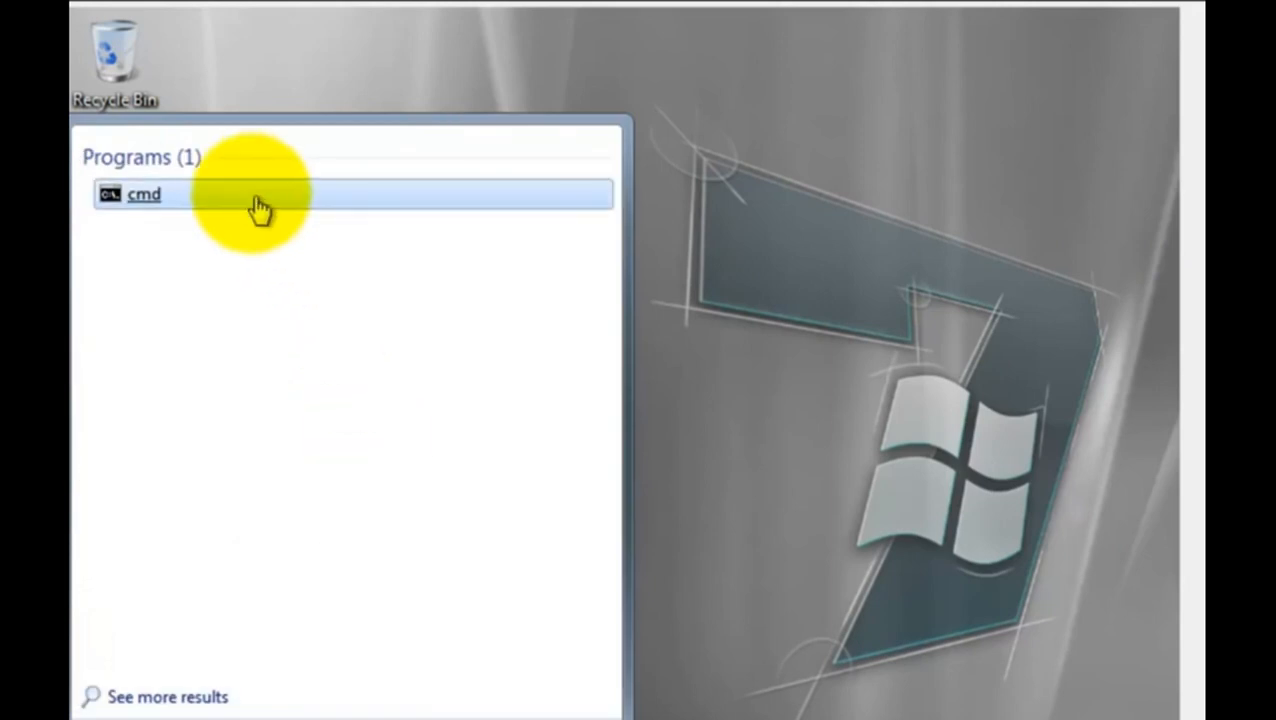
pyautogui.rightClick(251, 198)
pyautogui.click(258, 237)
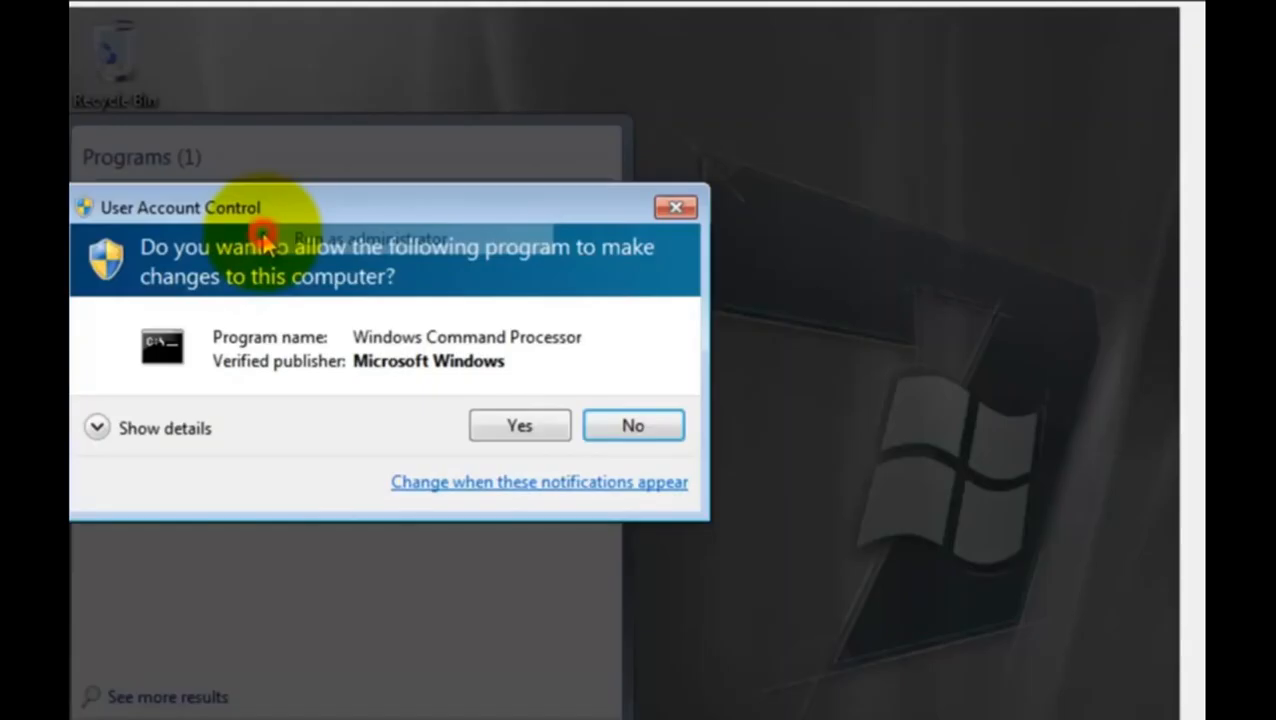
pyautogui.click(550, 428)
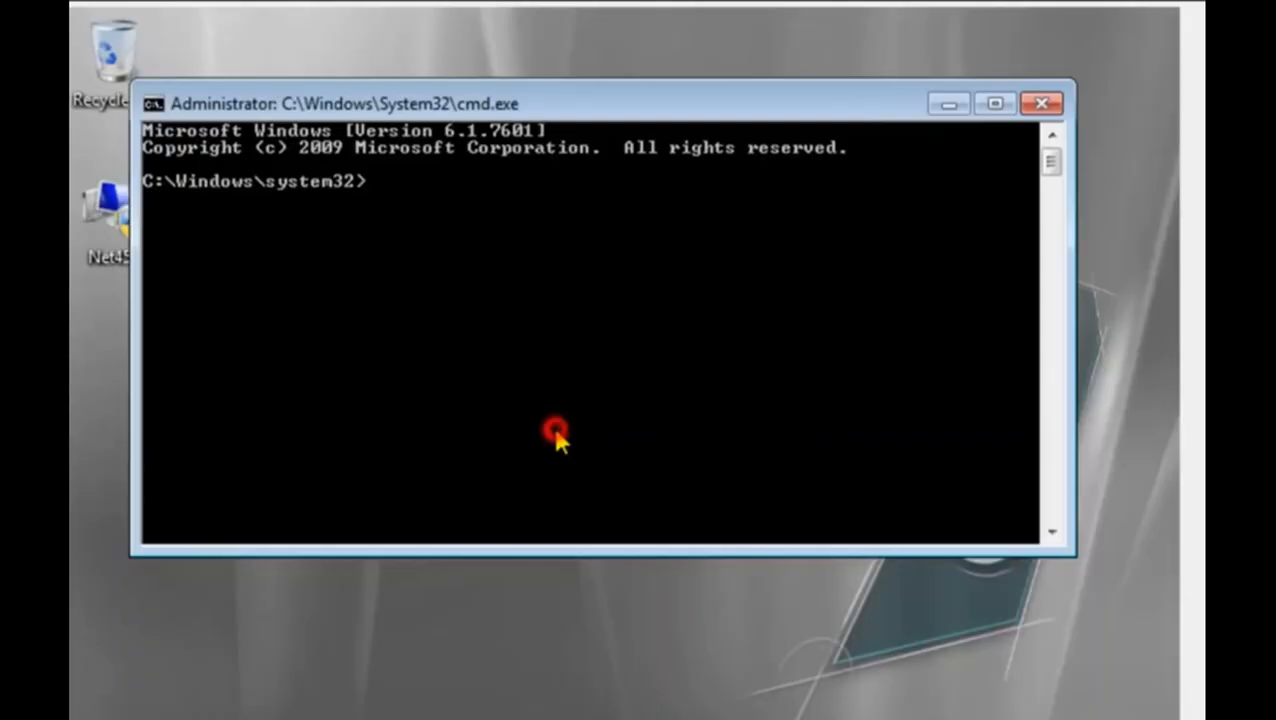
# - List the boot configuration entries with "bcdedit"
pyautogui.write('bcdedit')
pyautogui.press('Return')
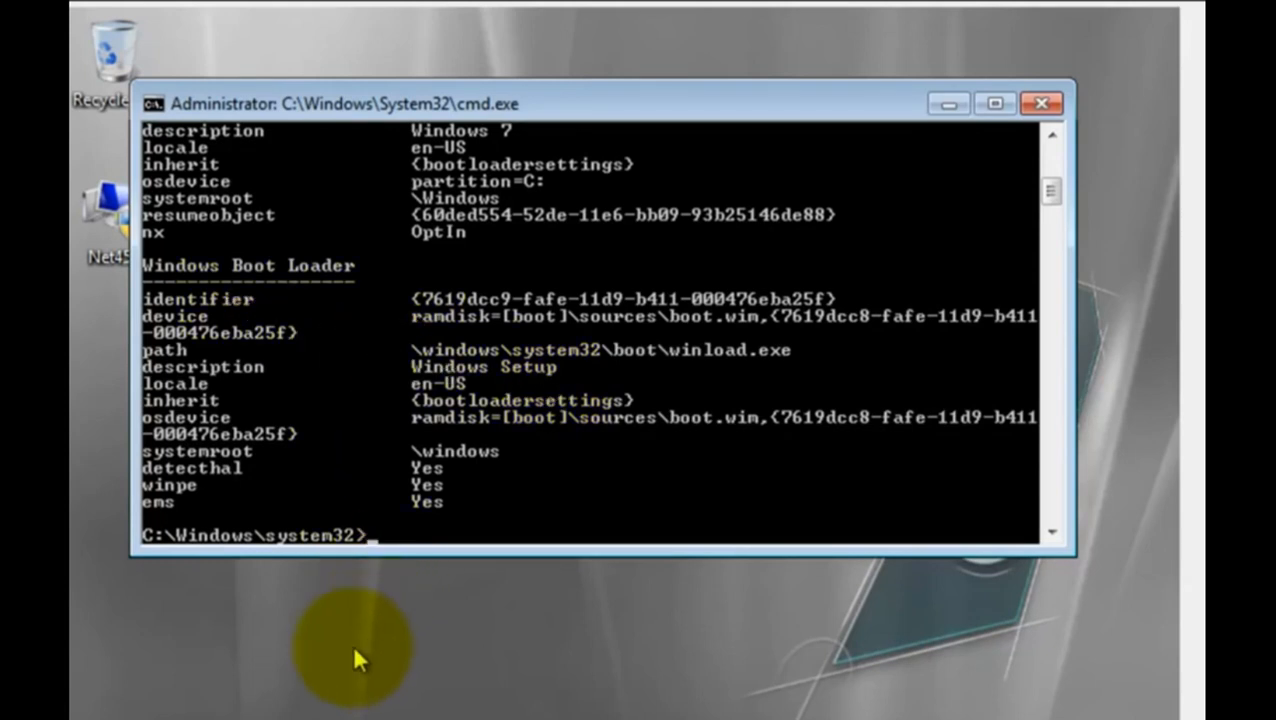
# - Delete the Windows Setup boot entry with "bcdedit /delete {7619dcc9-fafe-11d9-b411-000476eba25f}" and close the command prompt
pyautogui.write('bcdedit /')
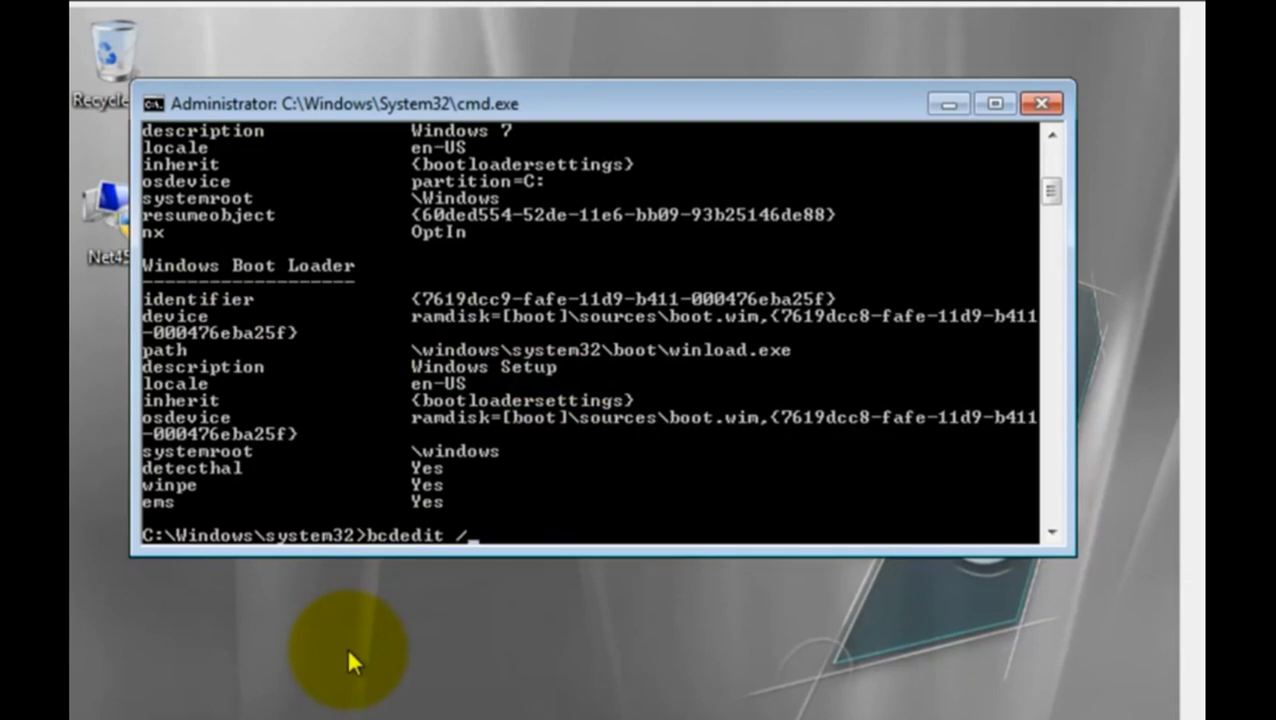
pyautogui.write('delete {7619dcc')
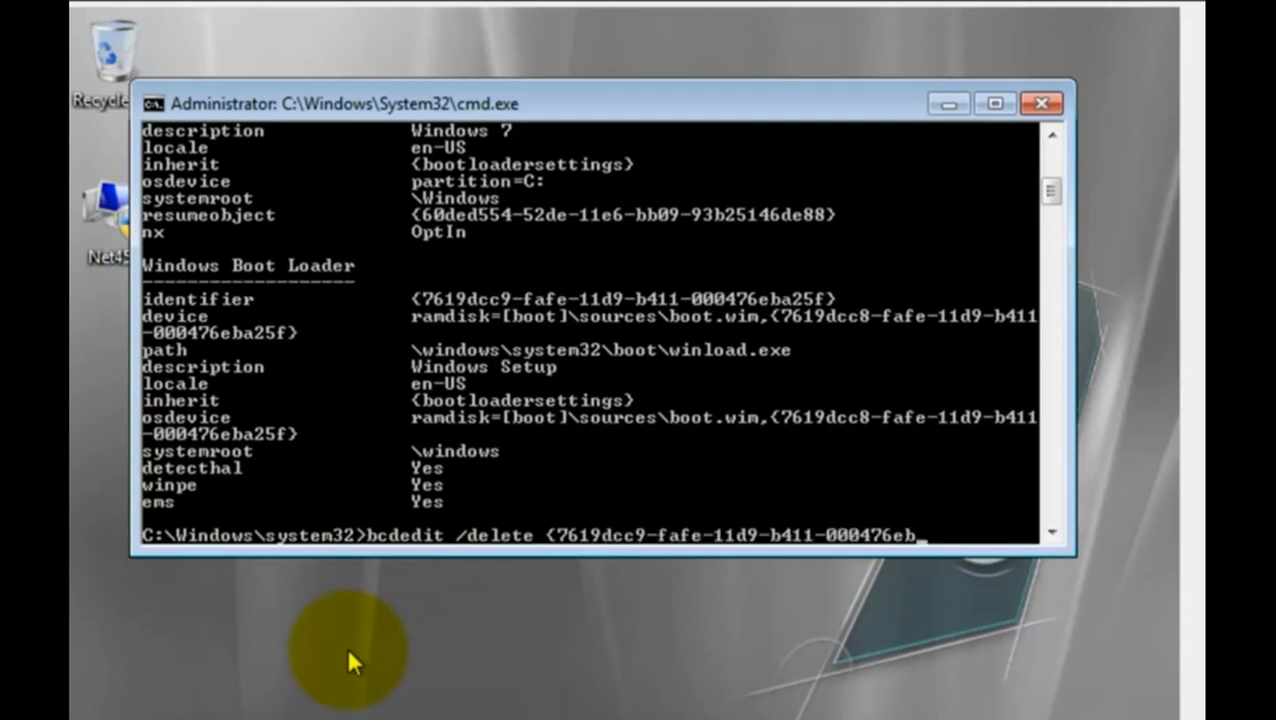
pyautogui.write('a25f}')
pyautogui.press('Return')
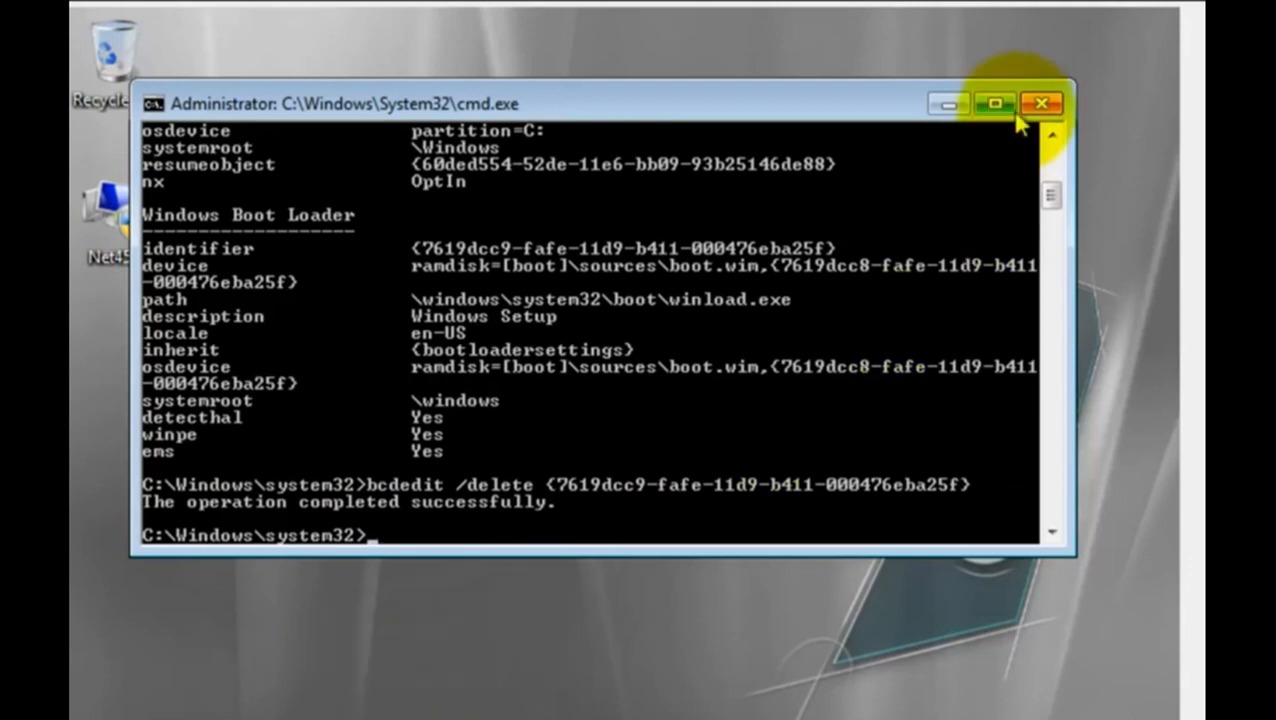
pyautogui.click(1041, 103)
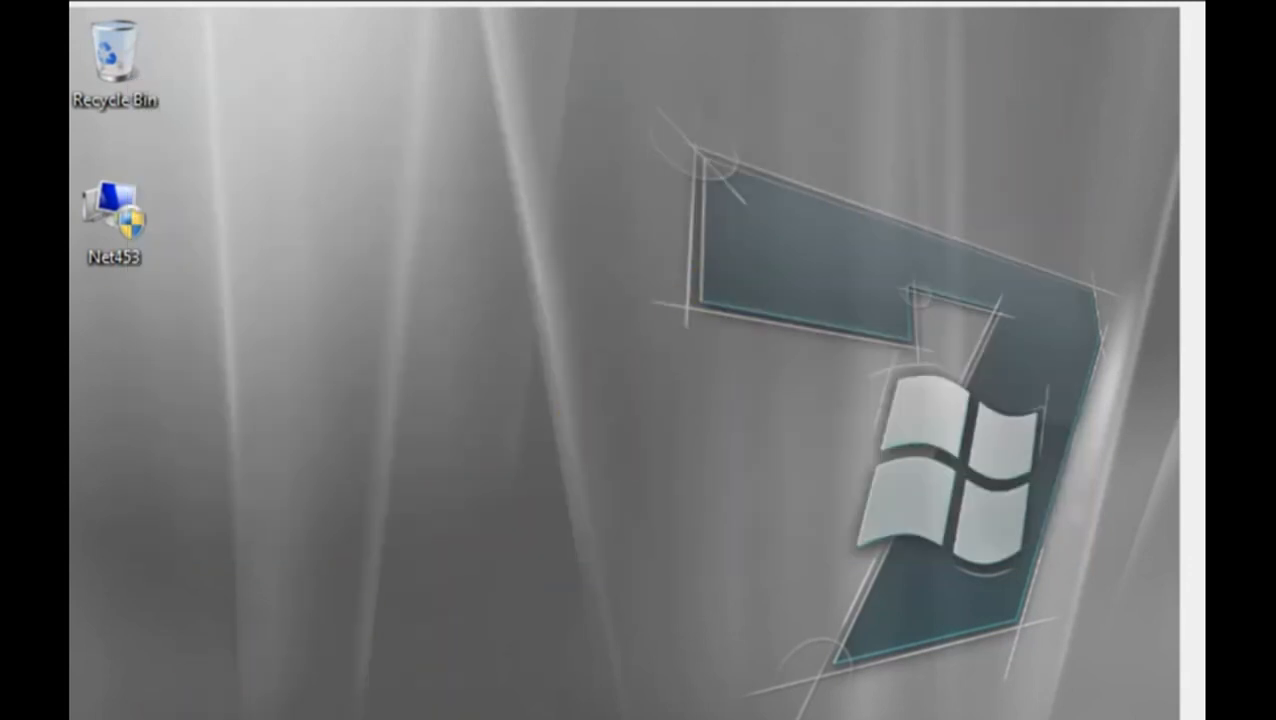